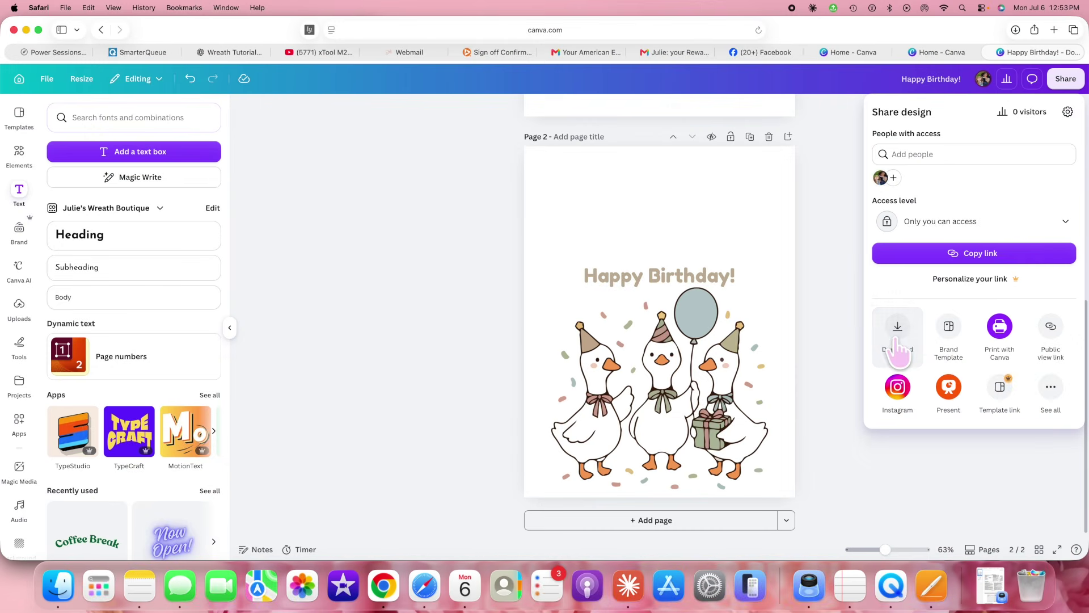
Step: Download both pages of the Happy Birthday card as PNG images
left_click(896, 335)
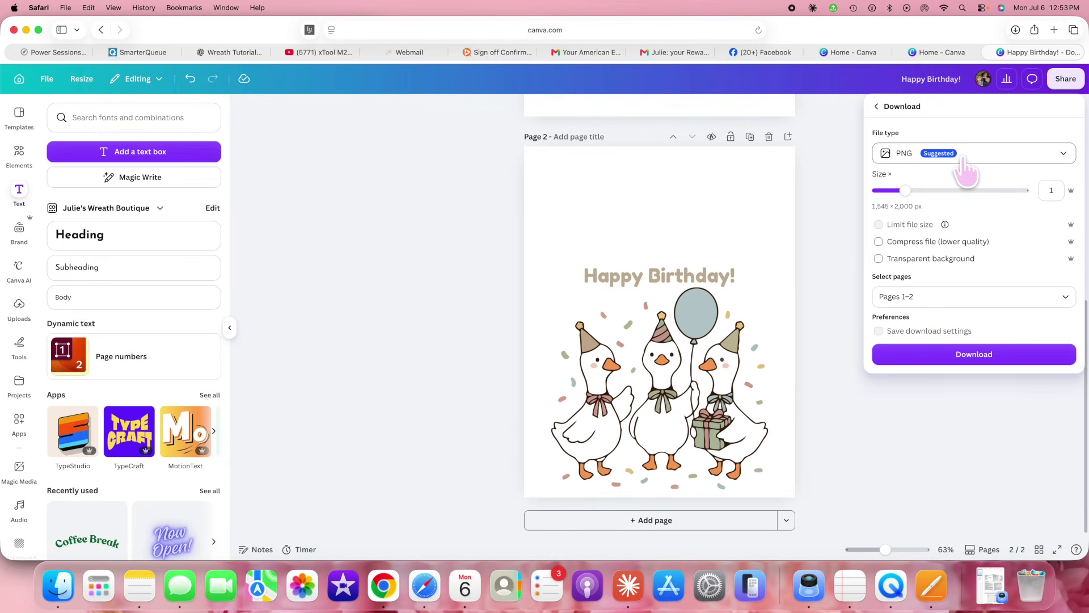
left_click(975, 356)
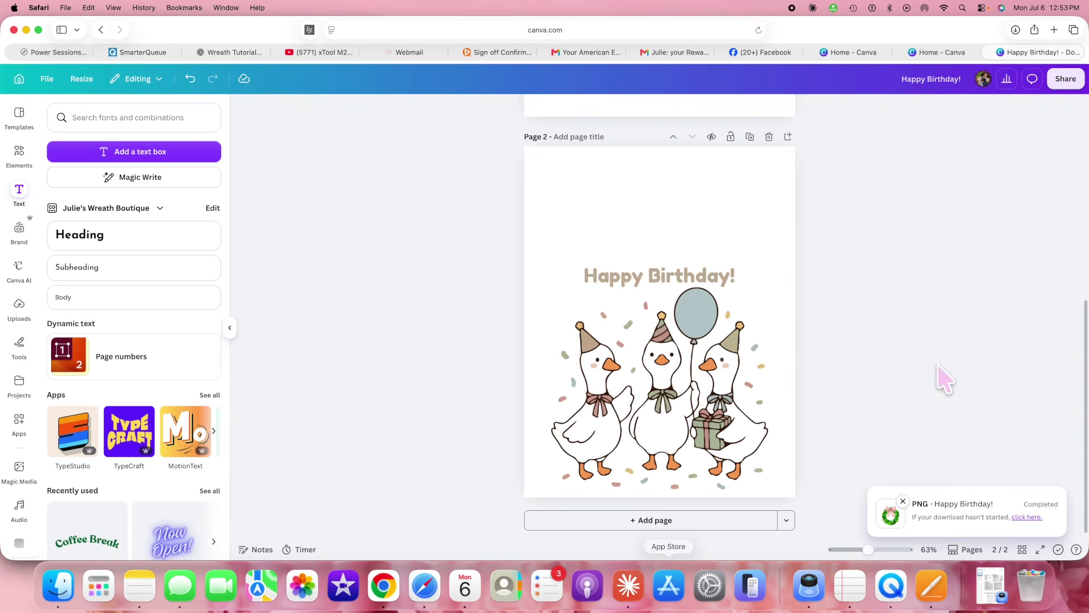
right_click(908, 130)
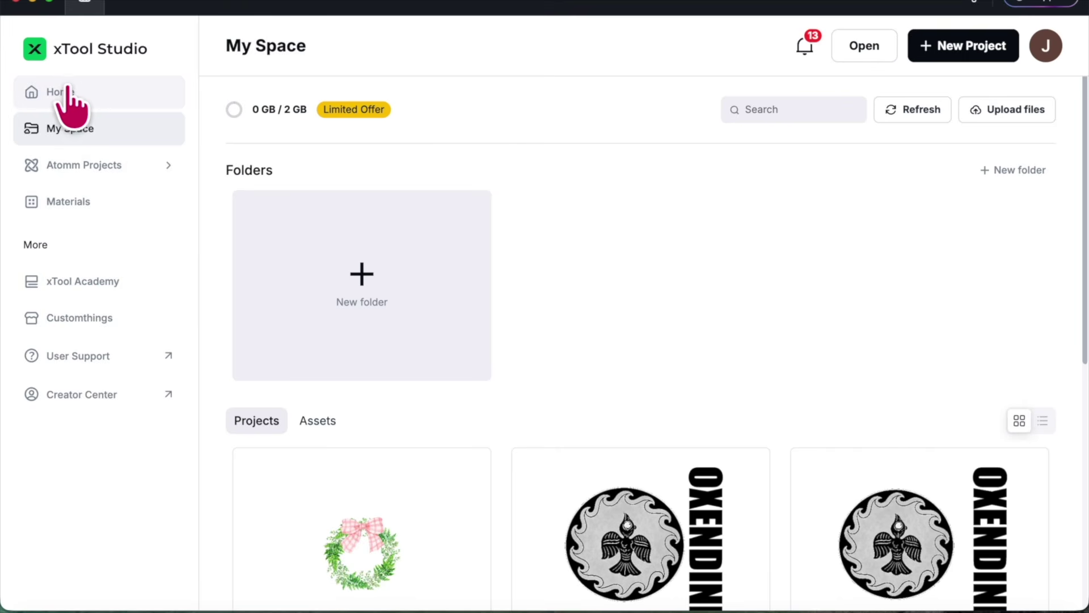
Step: Switch to xTool Studio, create a new project and import the wreath boutique logo PNG from the Downloads folder
left_click(68, 95)
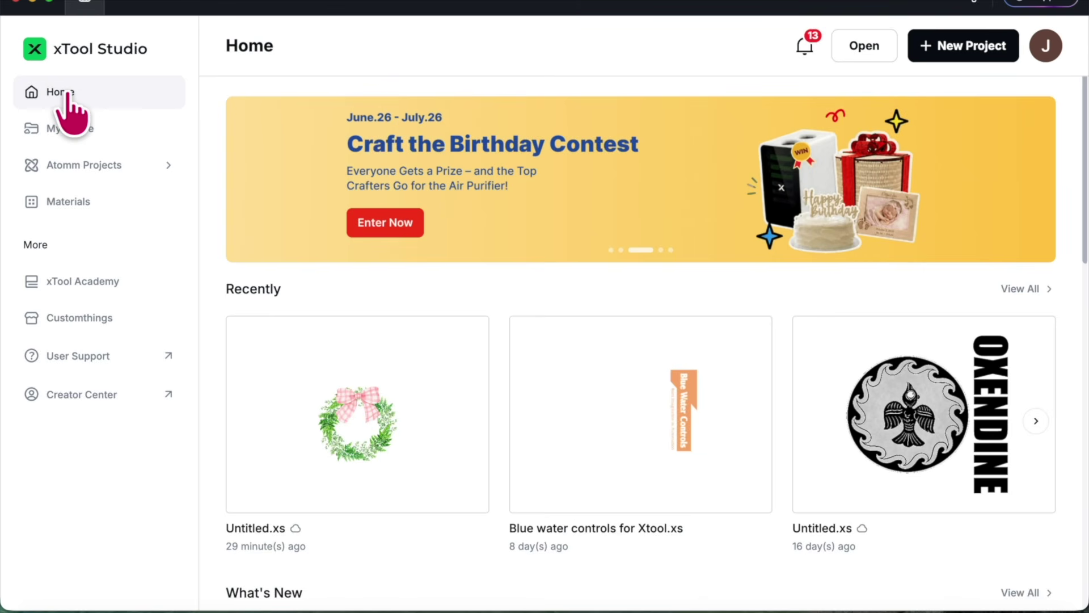
left_click(115, 7)
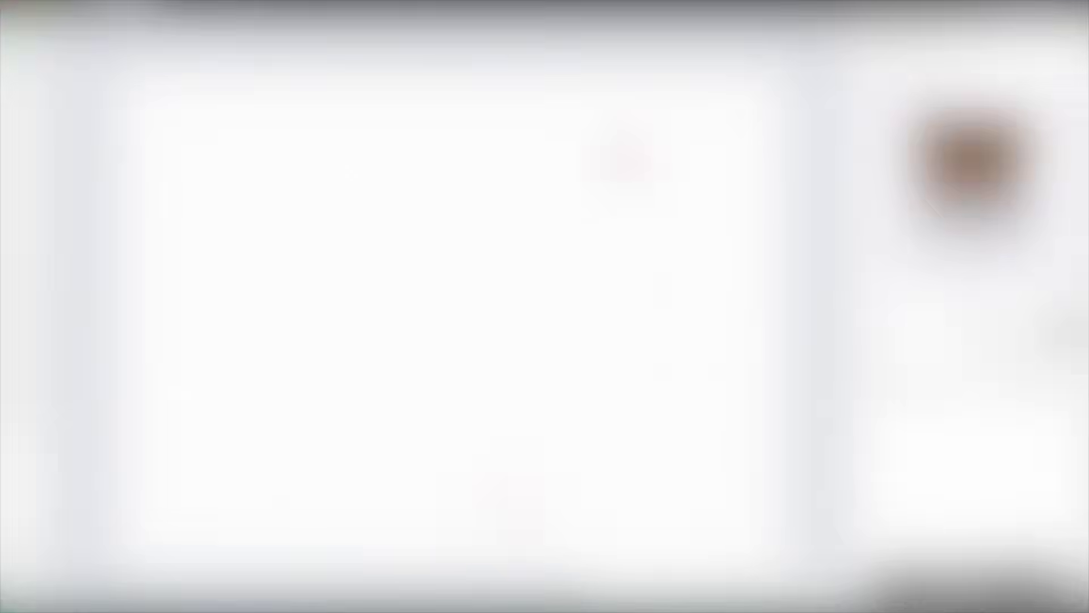
left_click(21, 144)
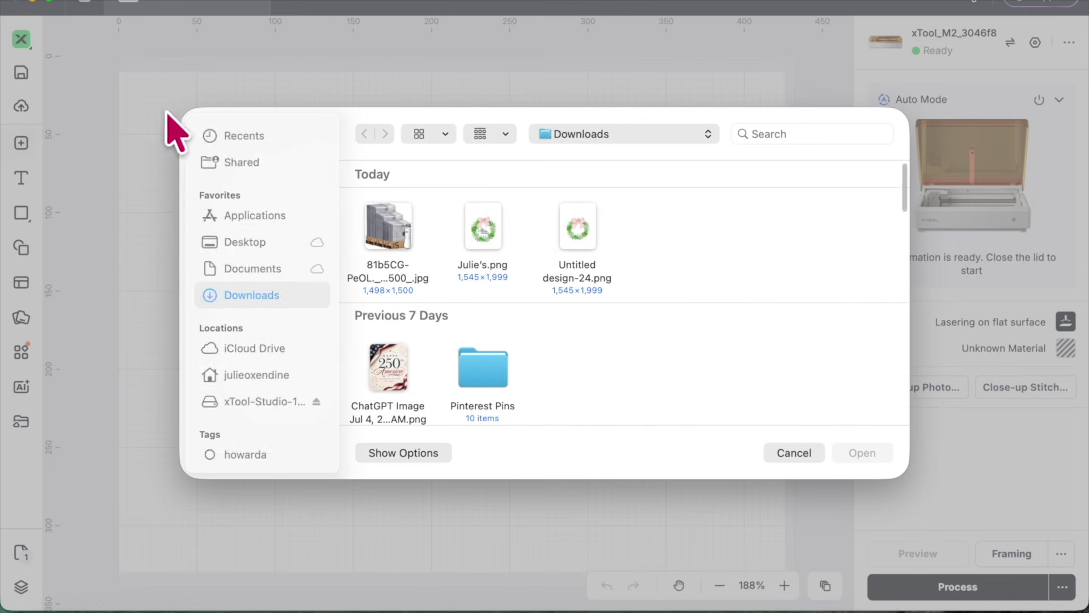
left_click(487, 230)
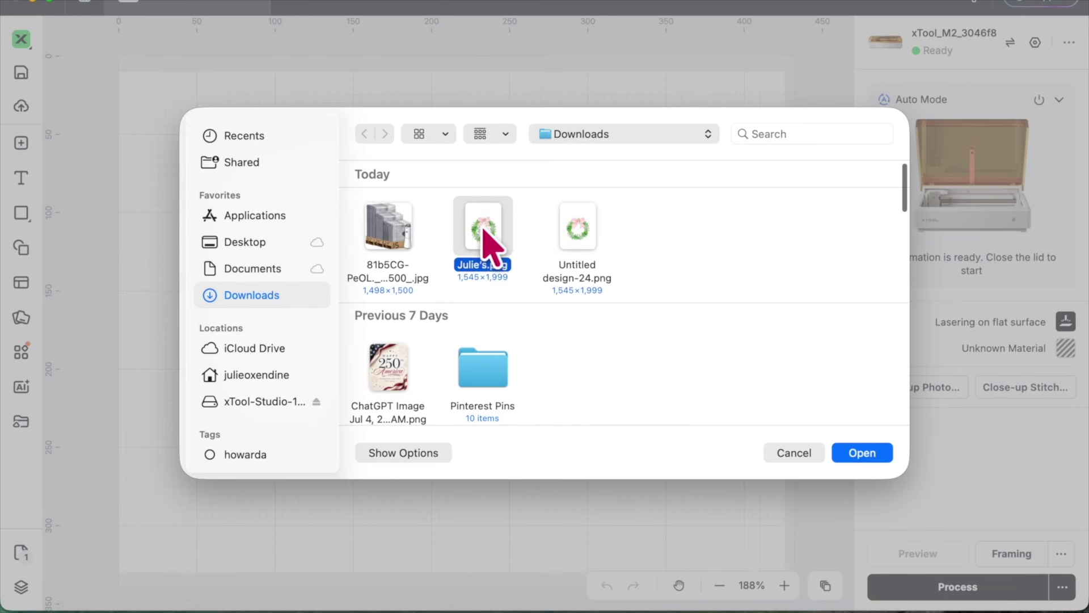
left_click(862, 454)
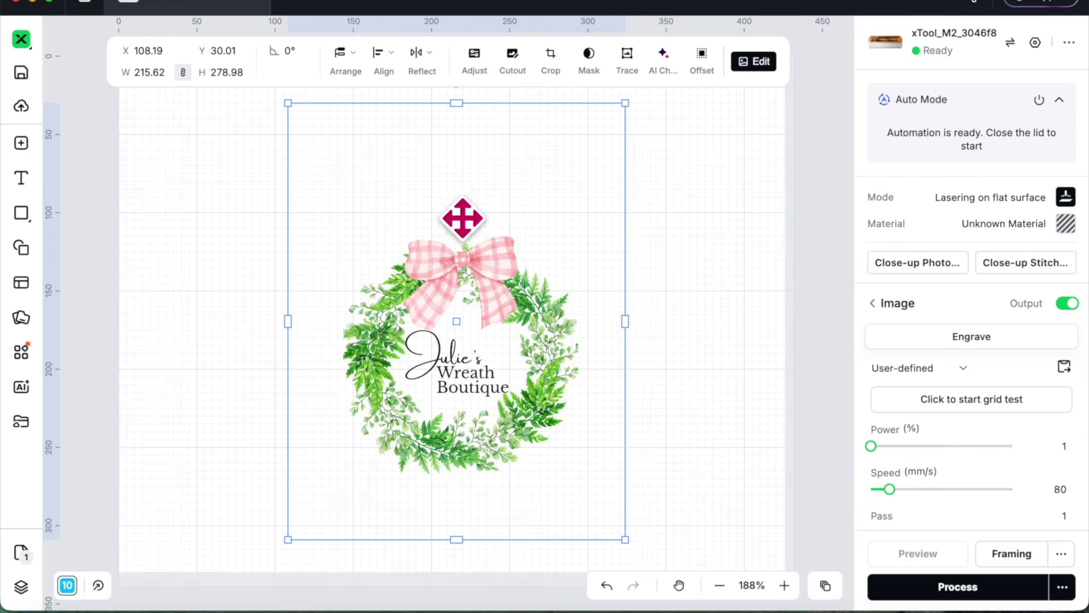
Step: Apply horizontal center alignment to the wreath image and set the processing mode to Inkjet printing
left_click(396, 56)
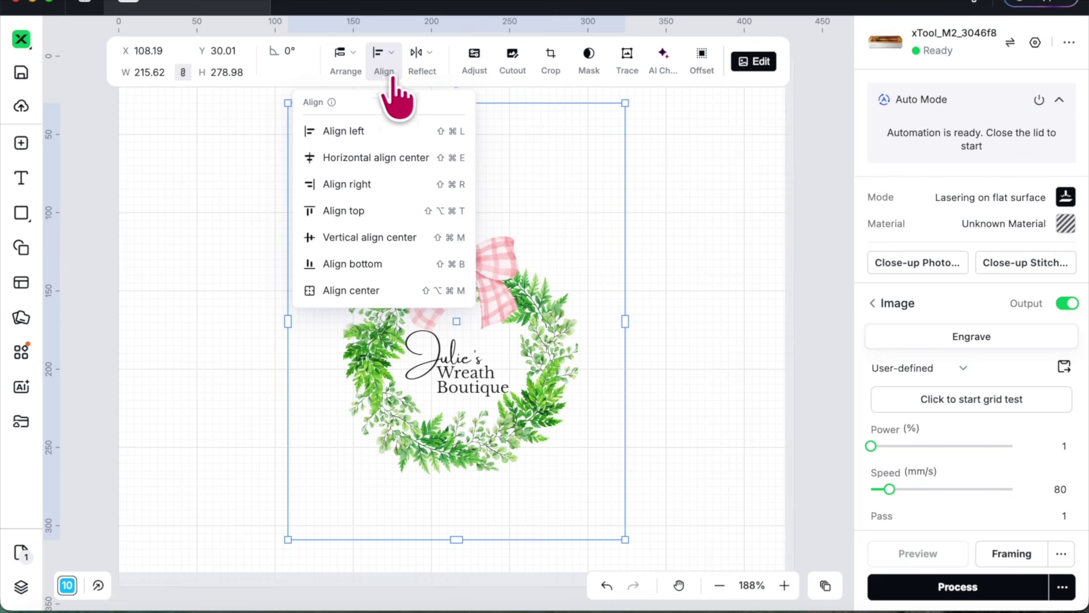
left_click(390, 161)
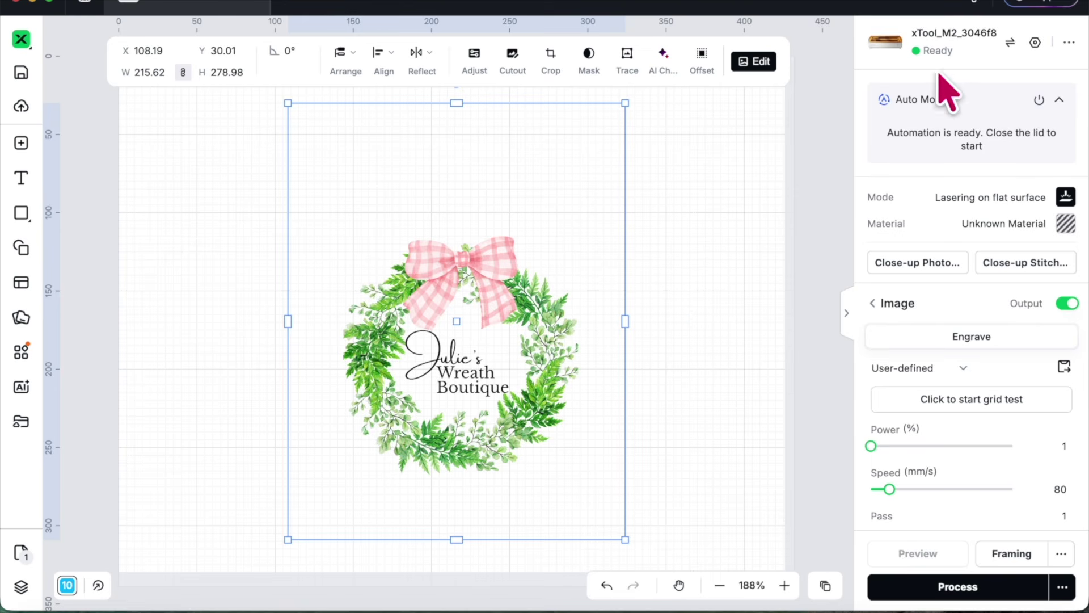
left_click(1065, 197)
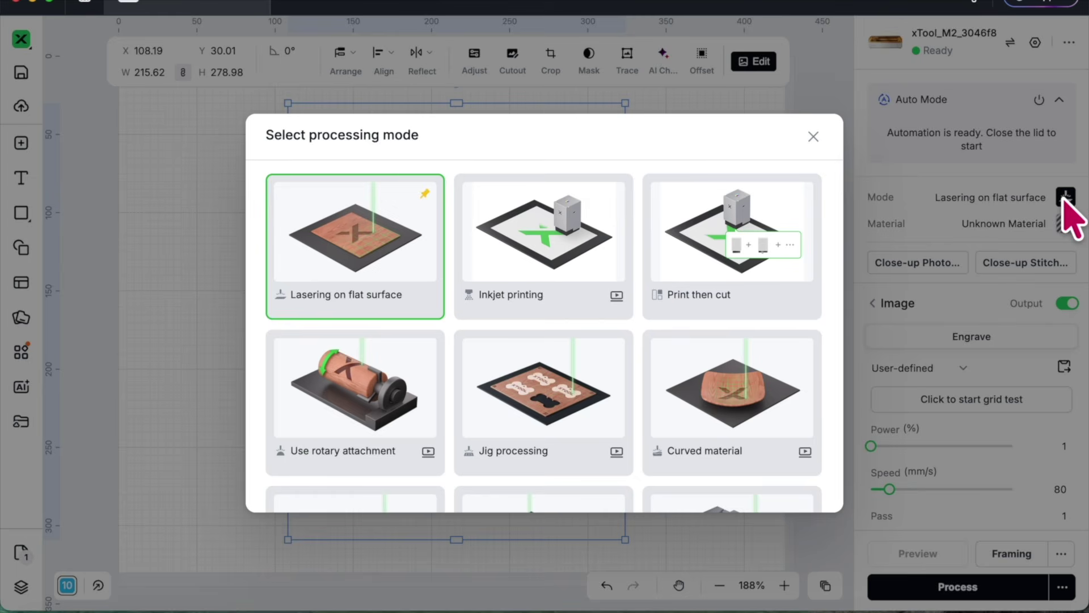
left_click(550, 270)
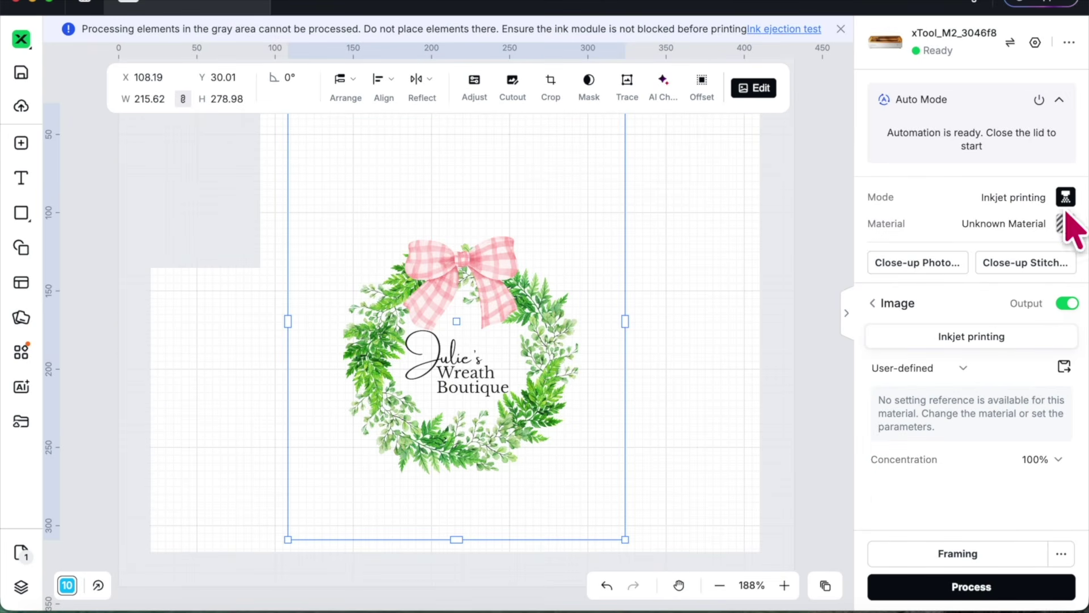
Step: Search the materials for "polyester" and apply 0.5mm PU Polyester Fabric (White)
left_click(1066, 224)
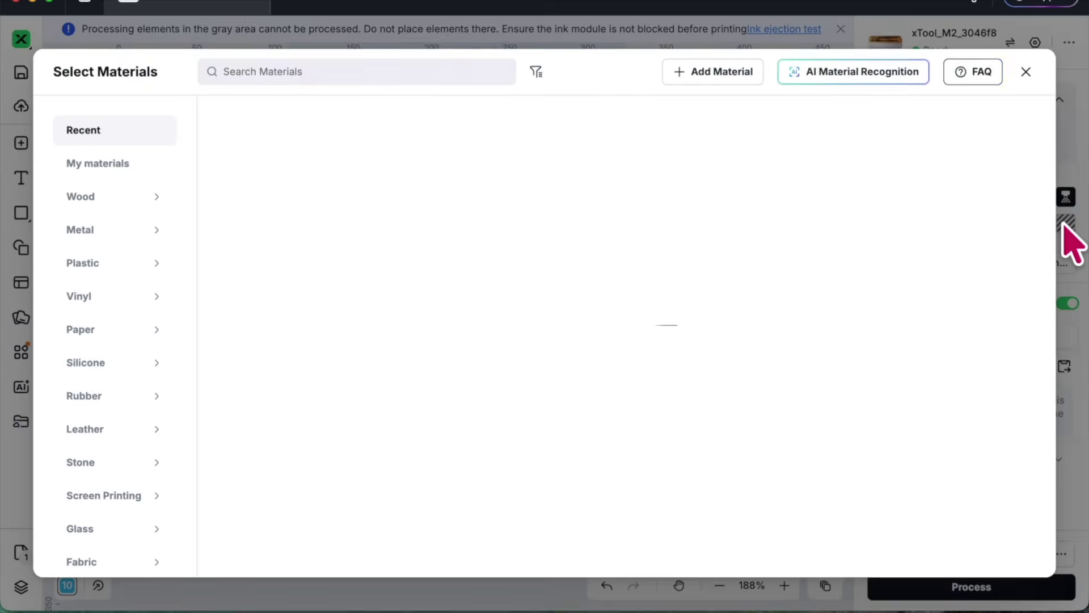
left_click(245, 71)
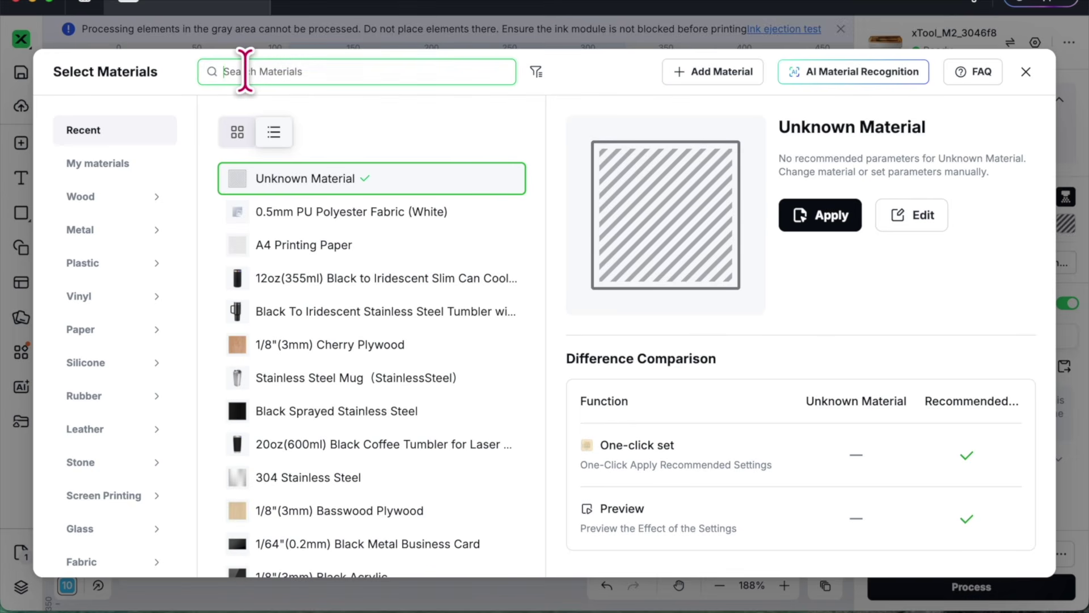
type("polyester")
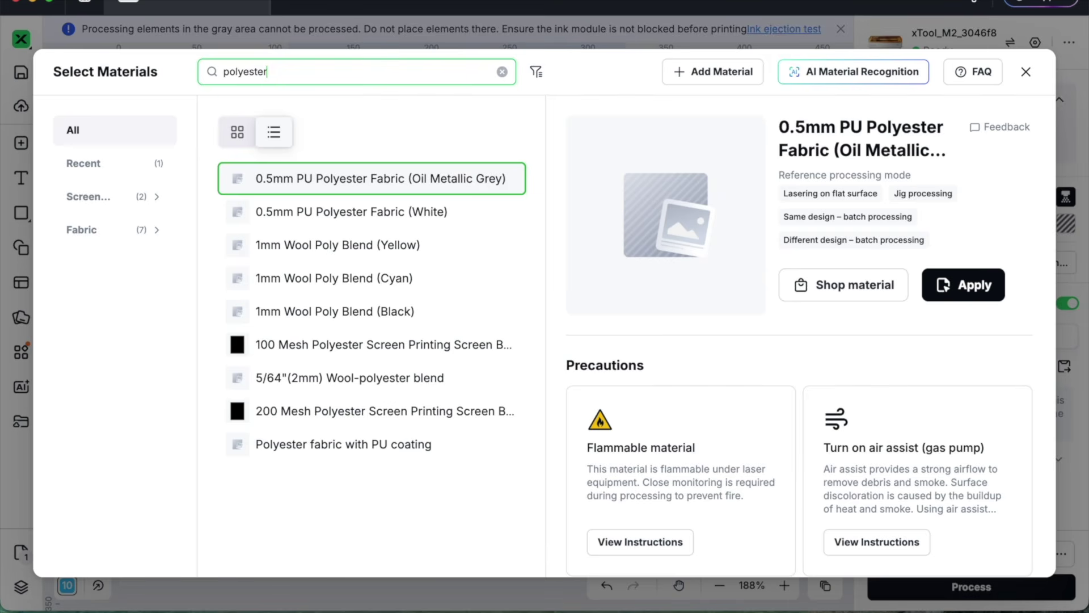
left_click(261, 211)
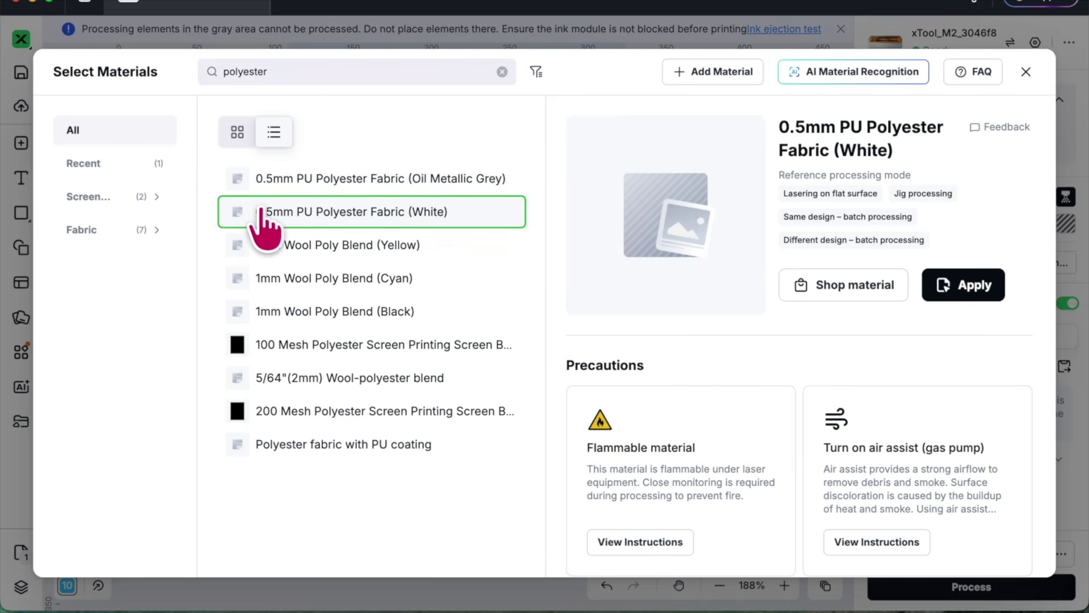
left_click(963, 287)
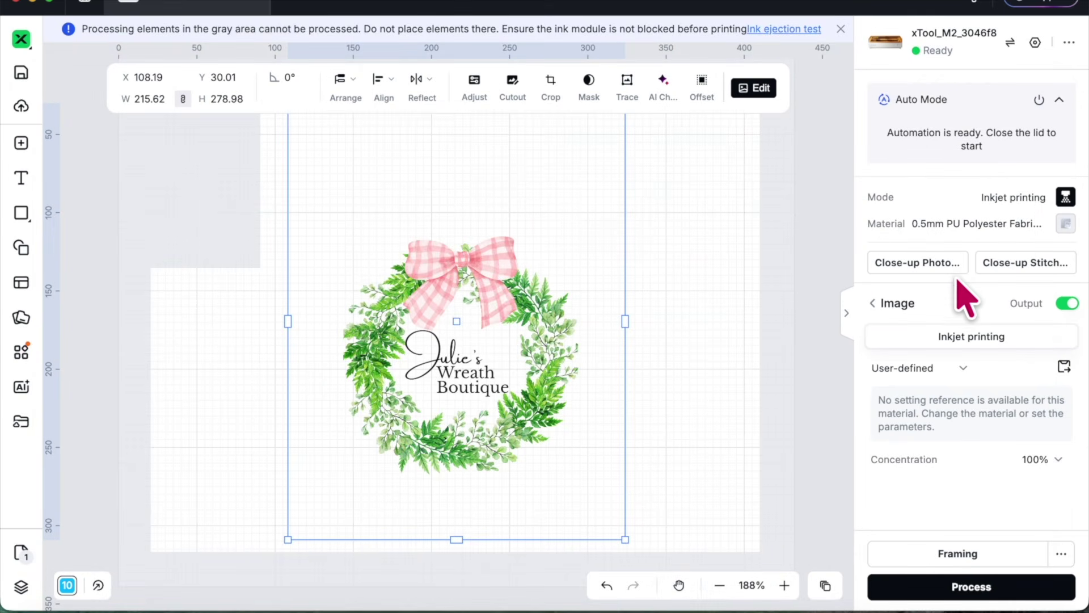
Step: Send the wreath design to processing and start the inkjet print job
left_click(958, 560)
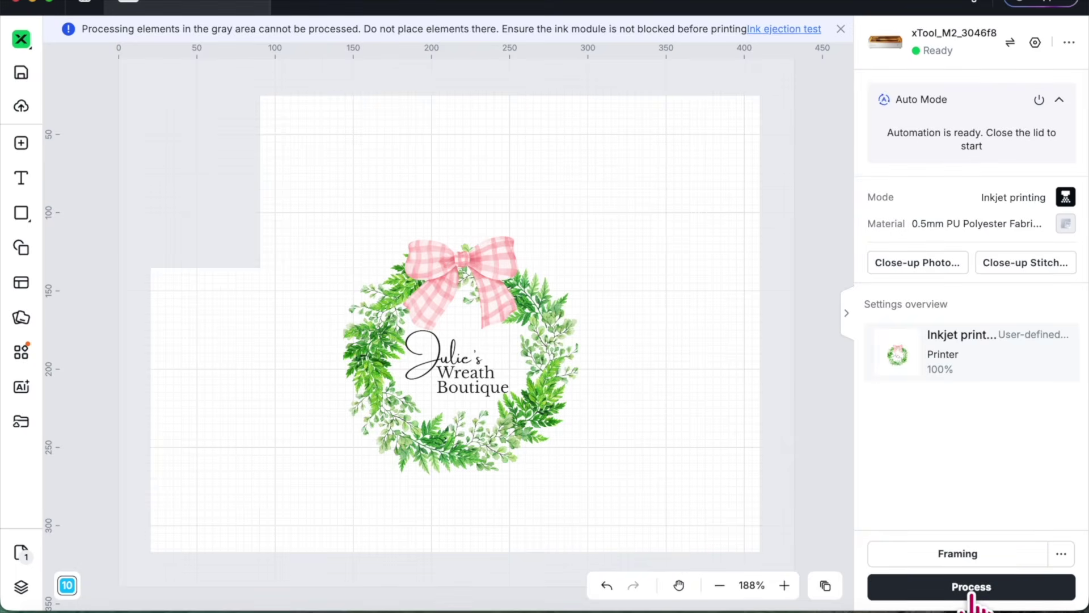
left_click(971, 586)
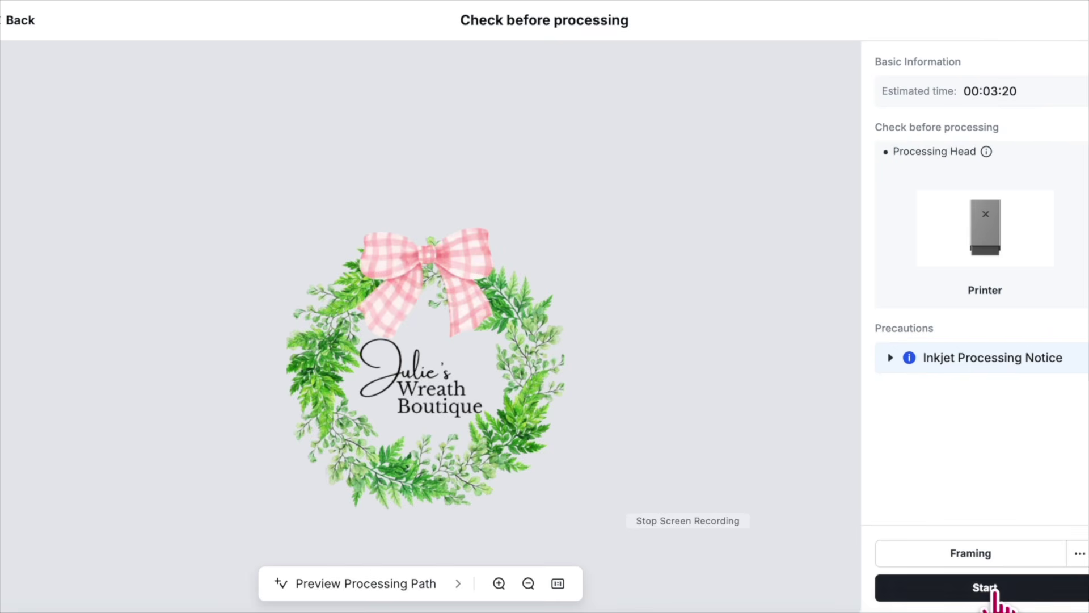
left_click(993, 590)
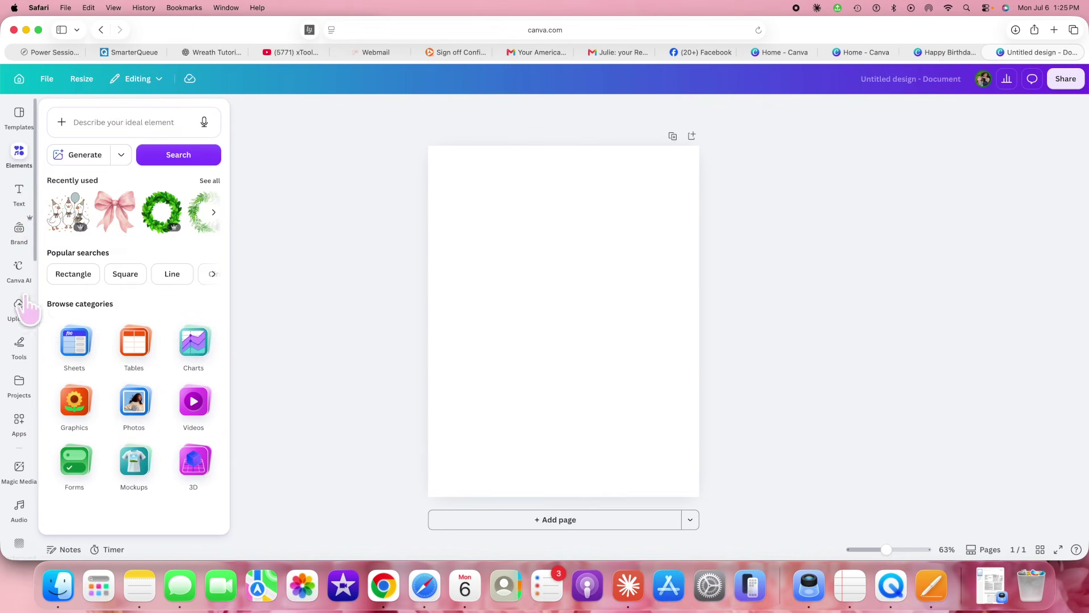
Step: Switch to the blank Canva document and search the design elements for "geese"
left_click(26, 192)
left_click(18, 159)
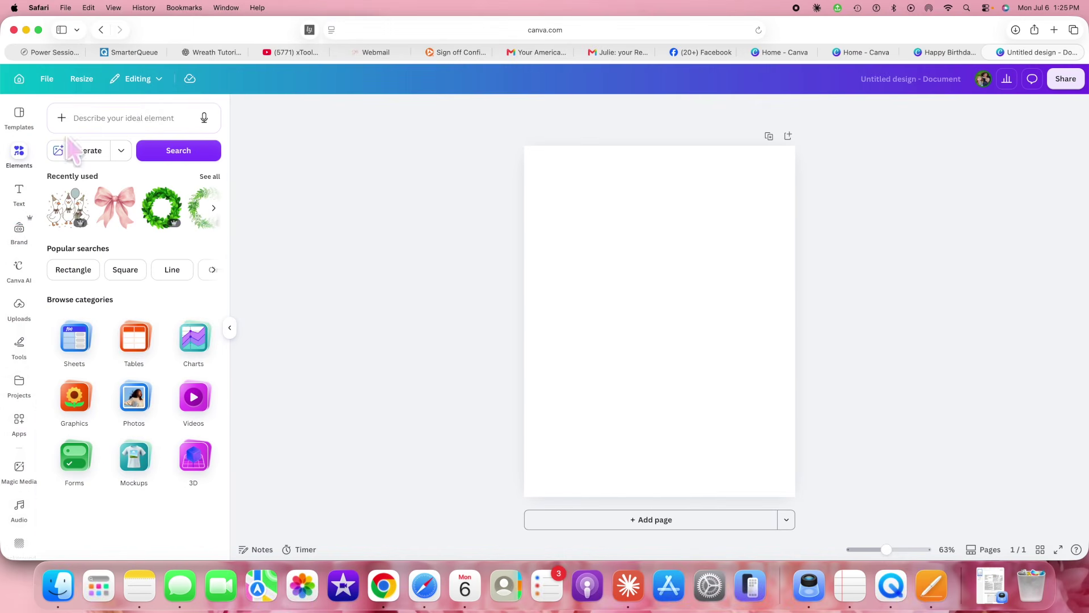
left_click(144, 112)
left_click(111, 237)
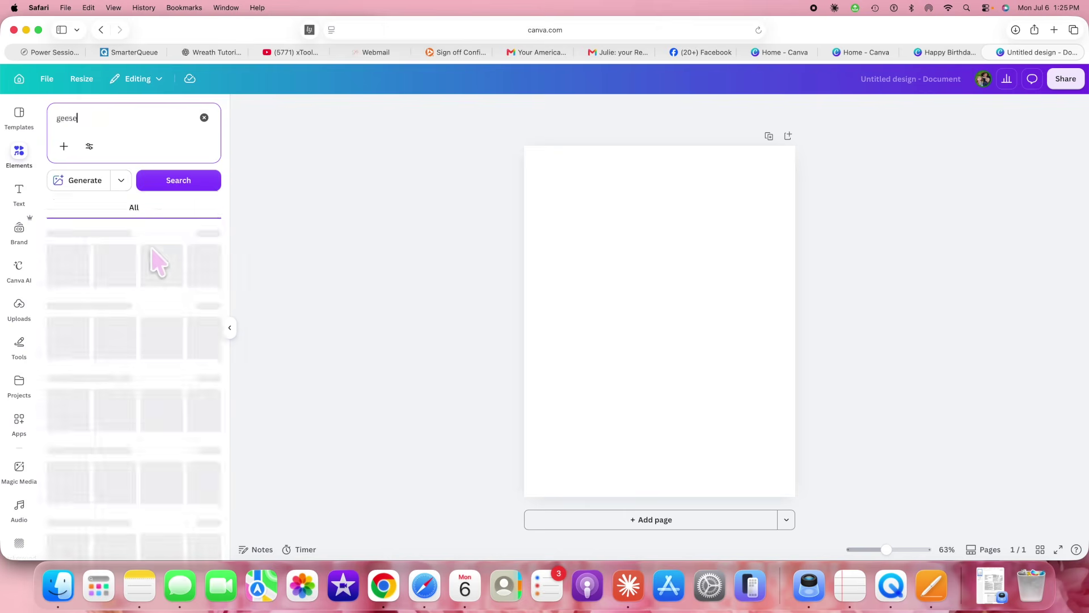
Step: Clear the element search, look up "Round circle" and place a plain circular picture frame on the page
key("super+a")
key("BackSpace")
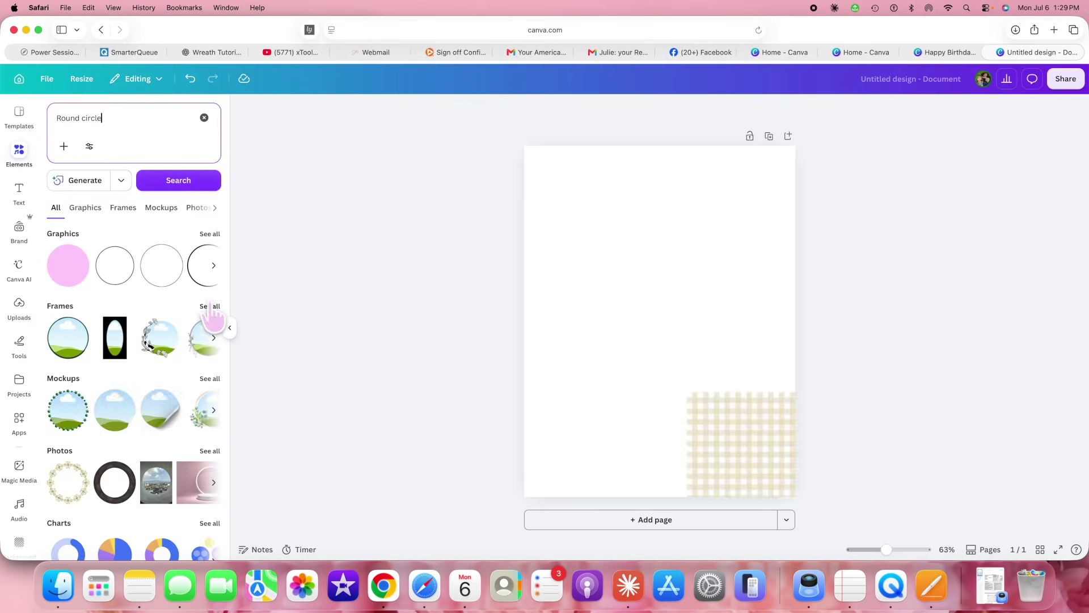
left_click(210, 306)
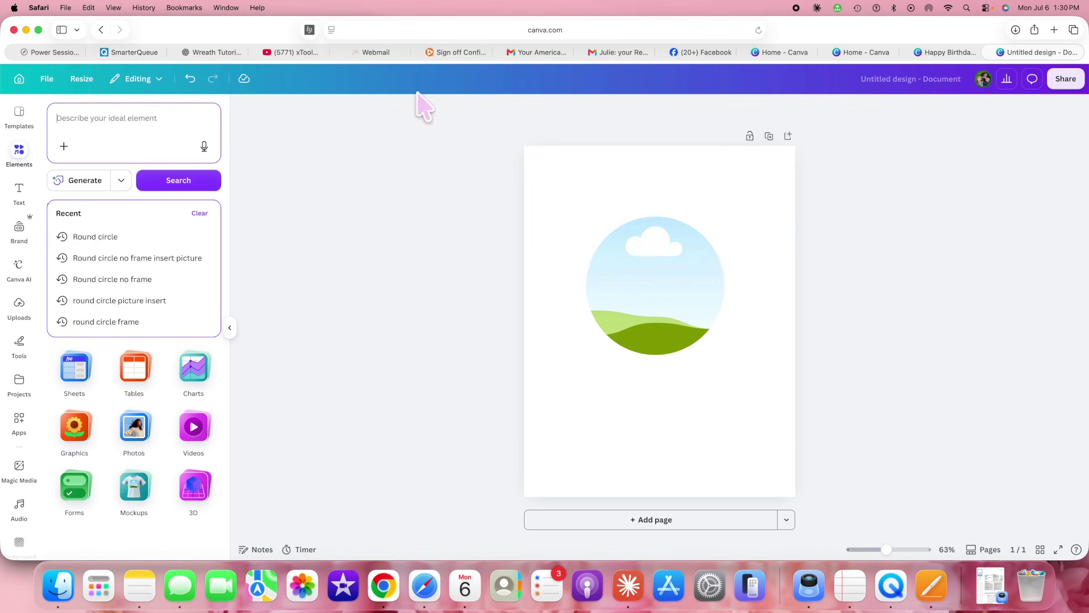
Step: Search for "beige gingham" photos and fill the circular frame with a beige gingham pattern
type("bei")
left_click(96, 236)
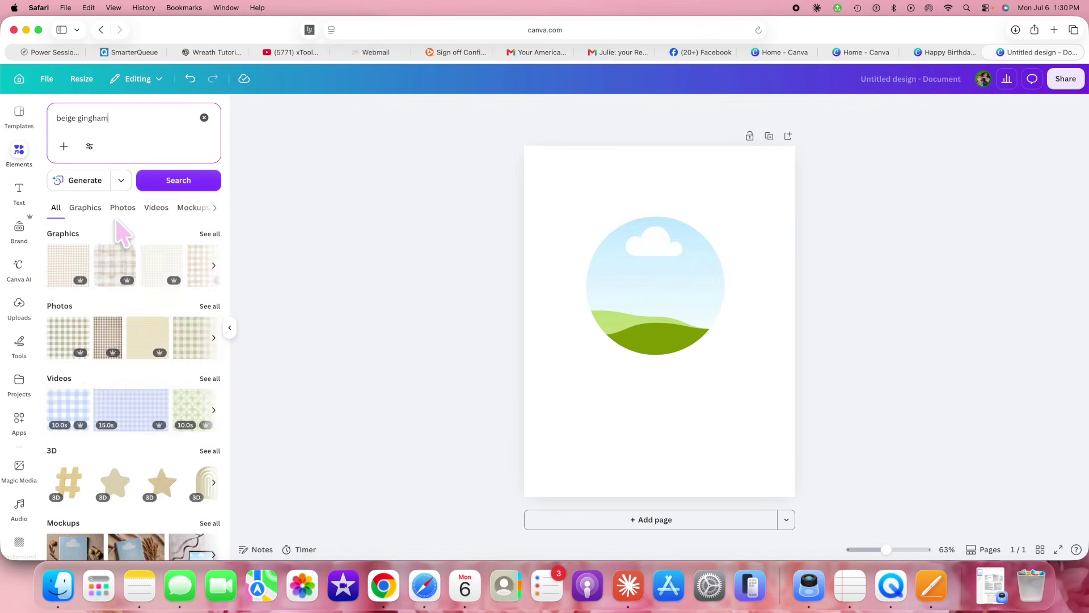
left_click(123, 208)
left_click(82, 343)
left_click_drag(615, 267, 655, 250)
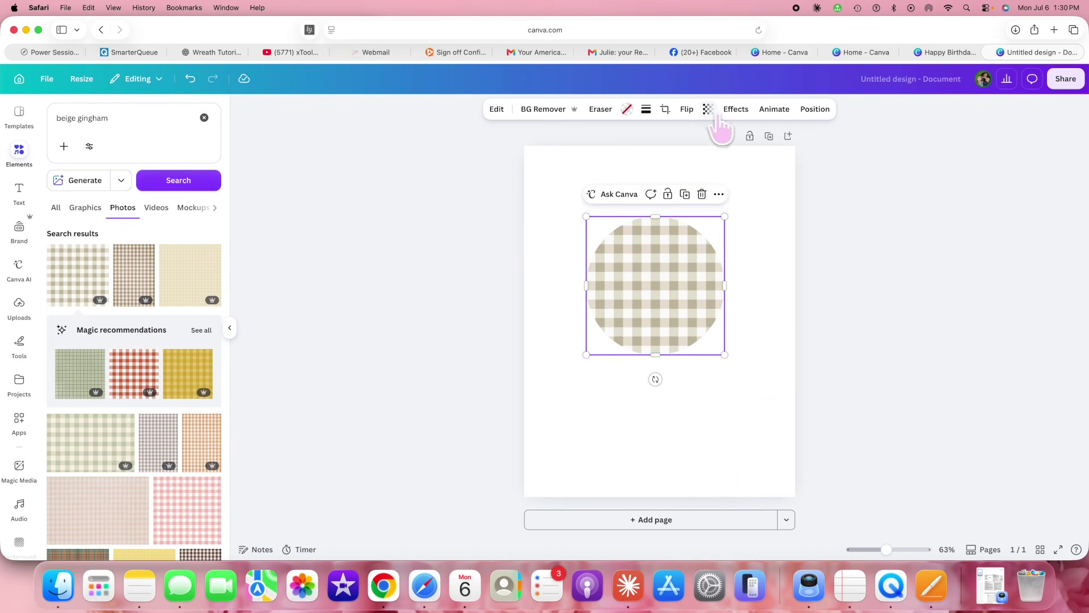
Step: Make the gingham pattern in the circle slightly more transparent
left_click(717, 110)
left_click_drag(730, 153, 712, 153)
left_click(513, 195)
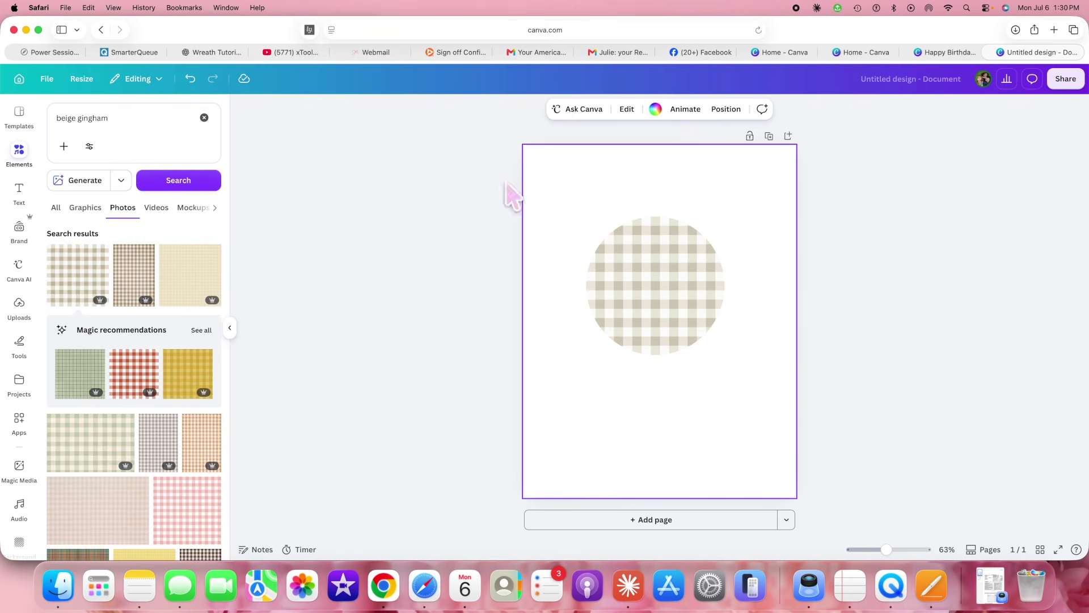
Step: Replace the element search with "waddling goose"
left_click(205, 117)
type("waddling gee")
key("BackSpace")
key("BackSpace")
type("o")
key("Return")
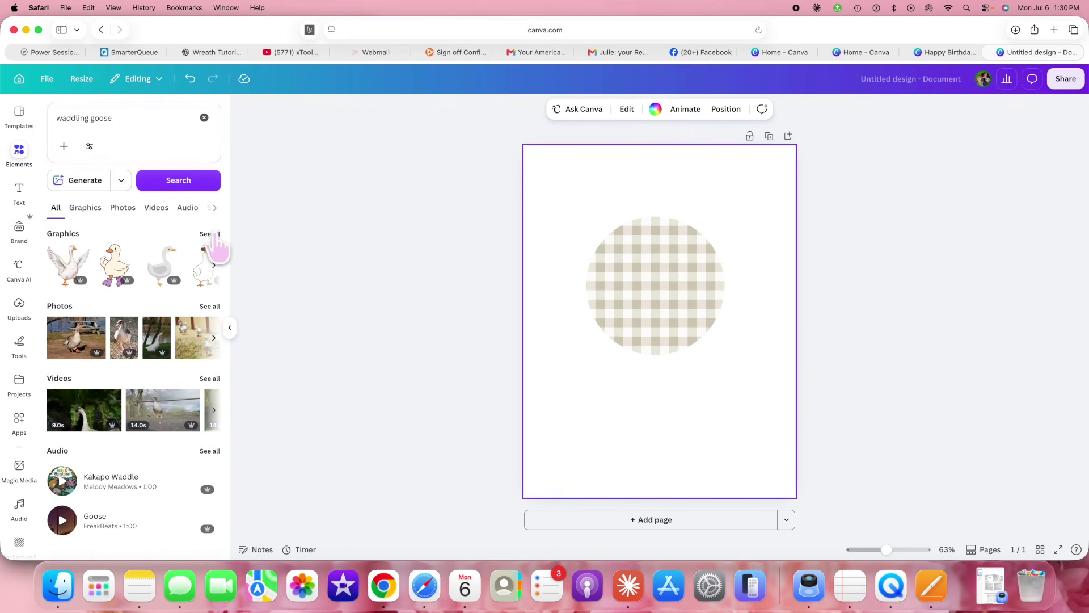
Step: Browse all goose graphics, add the goose holding a balloon and place it on the page below the gingham circle
left_click(214, 234)
scroll(173, 385, "down", 5)
scroll(173, 386, "down", 10)
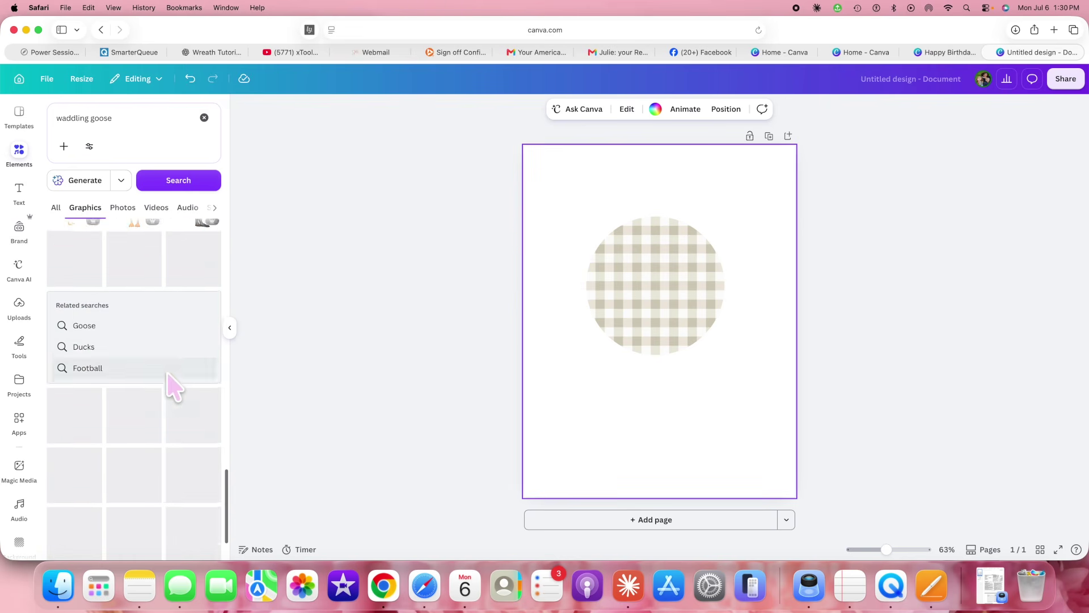
left_click(73, 385)
left_click_drag(574, 466, 687, 296)
left_click_drag(706, 253, 724, 424)
Step: Lock the gingham circle and move the balloon goose on top of it
right_click(724, 373)
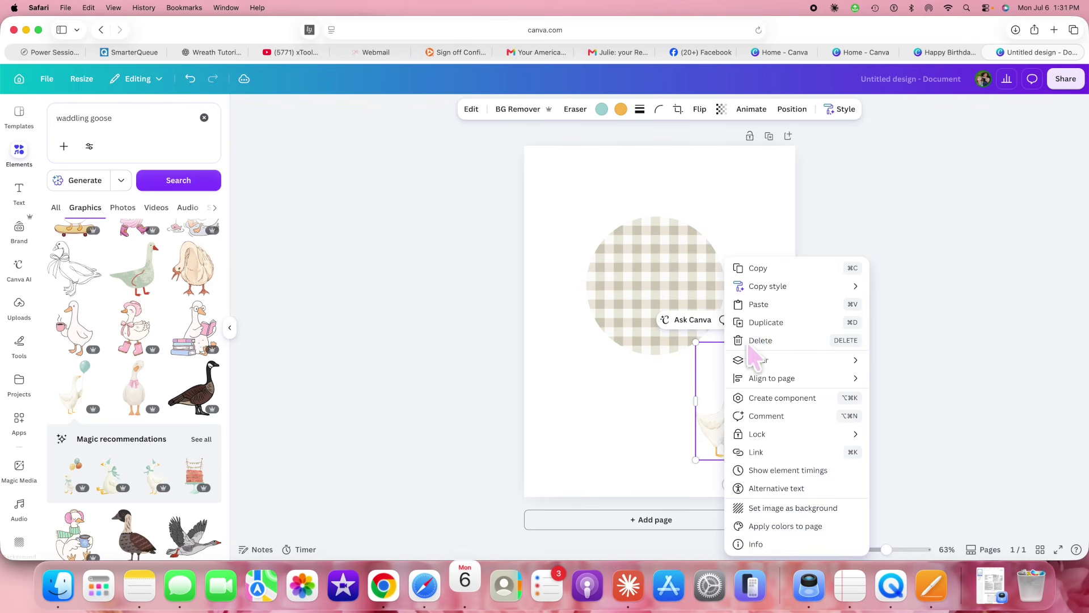
right_click(637, 292)
mouse_move(709, 437)
left_click(800, 450)
left_click_drag(727, 423, 642, 309)
Step: Recolor the goose's balloon with the custom turquoise #96DBDB
left_click(601, 109)
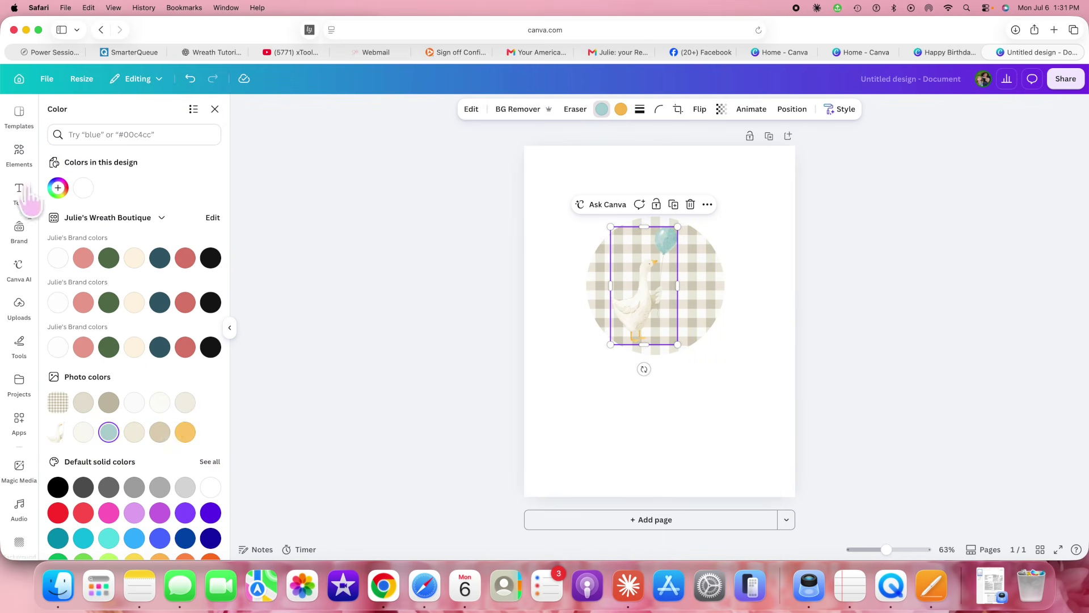
left_click(56, 188)
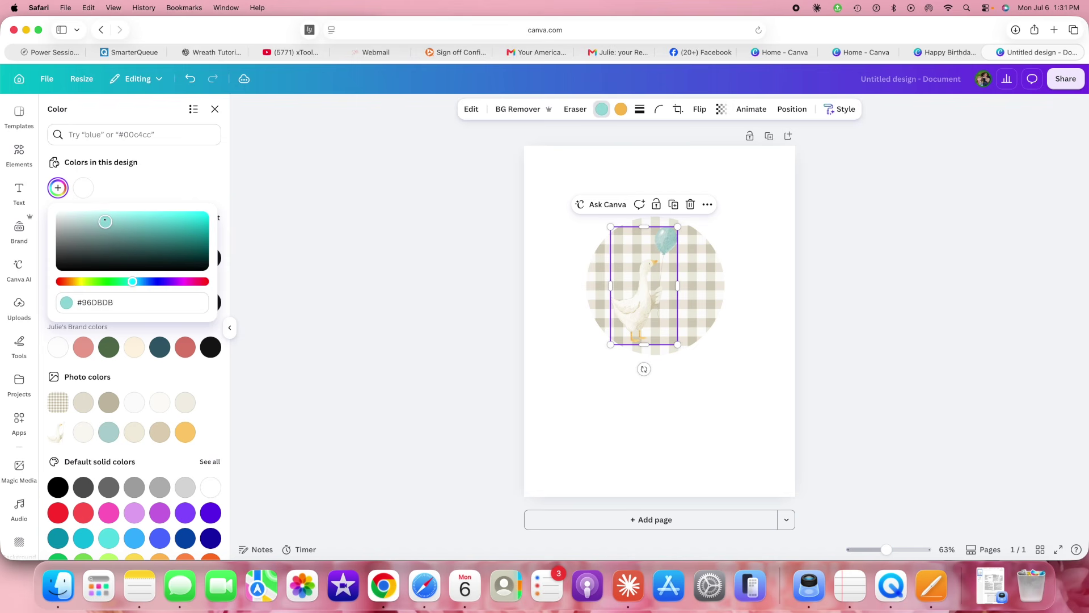
key("Escape")
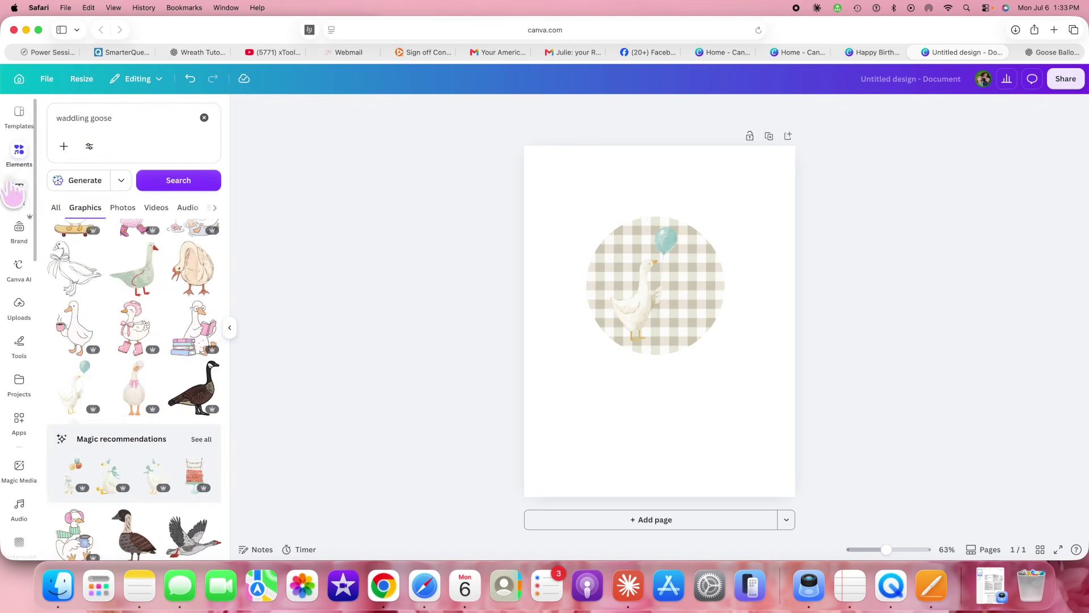
Step: Add a text box reading "Welcome to the Waddle" over the circle and set its font size to 24
left_click(19, 190)
left_click(114, 152)
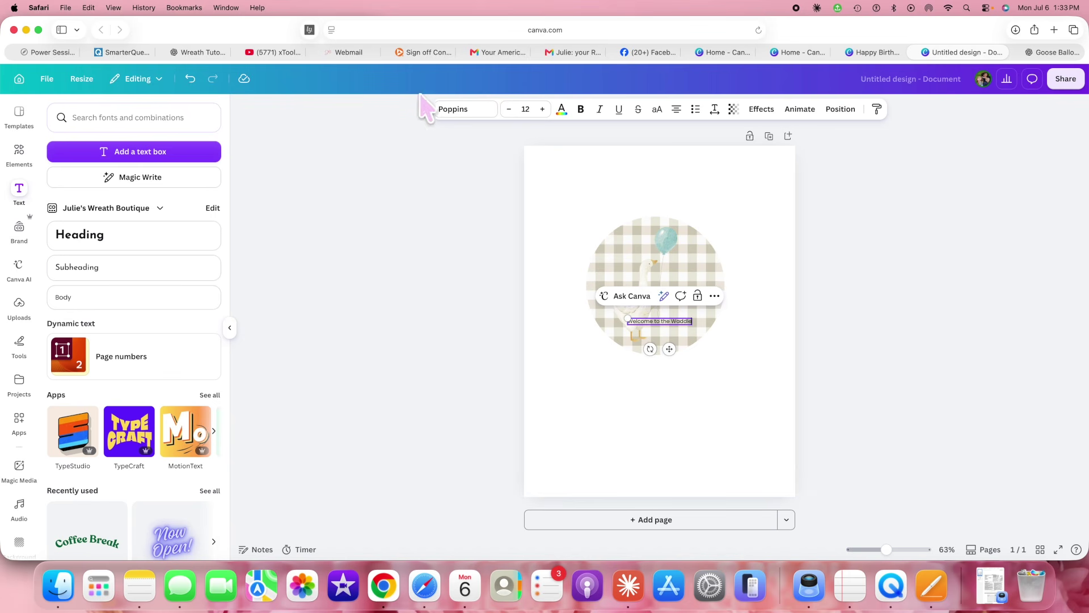
left_click(526, 109)
left_click(510, 285)
left_click(526, 109)
left_click(536, 307)
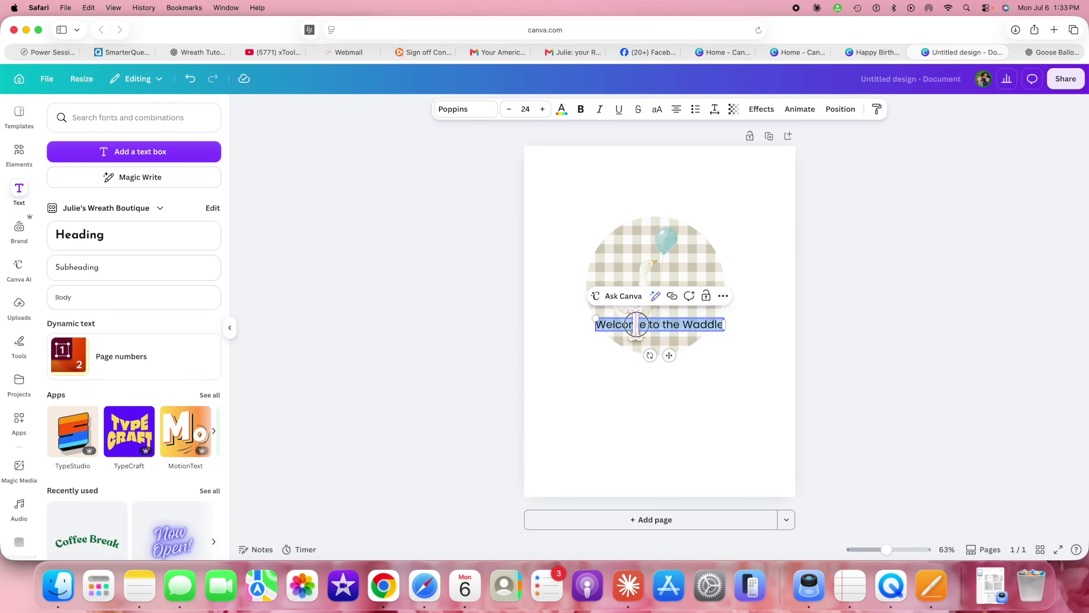
Step: Move the "Welcome to the Waddle" text to the upper part of the gingham circle
left_click(688, 161)
left_click(669, 317)
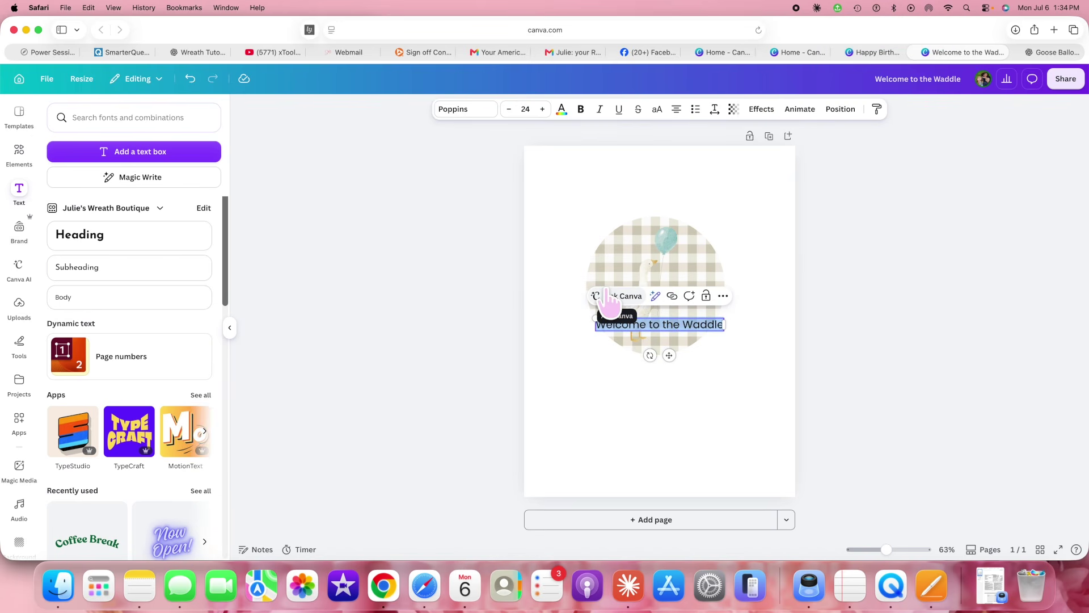
left_click(609, 295)
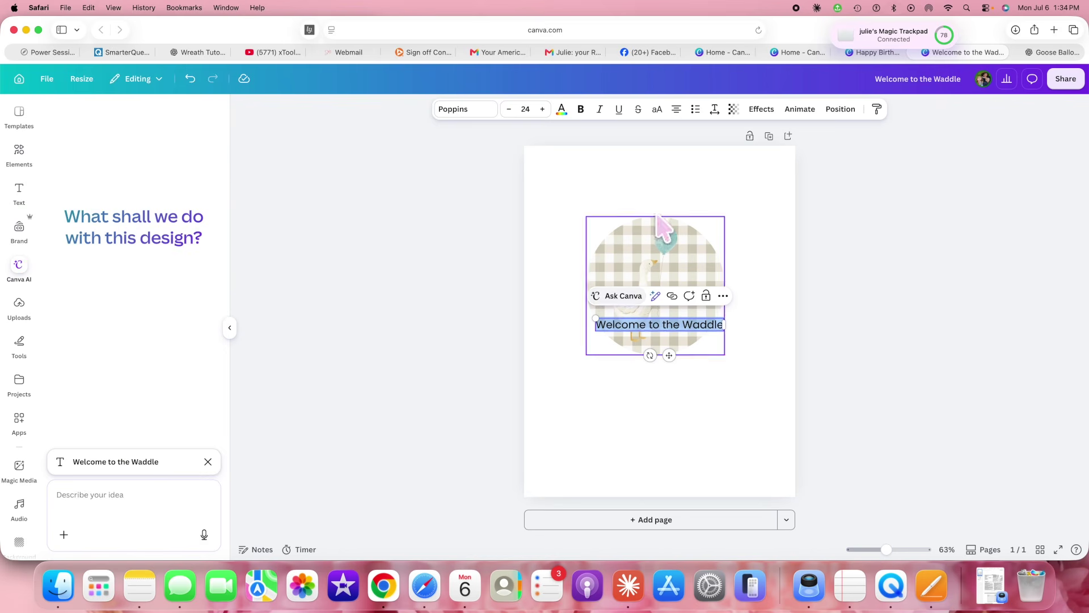
left_click_drag(655, 335, 659, 280)
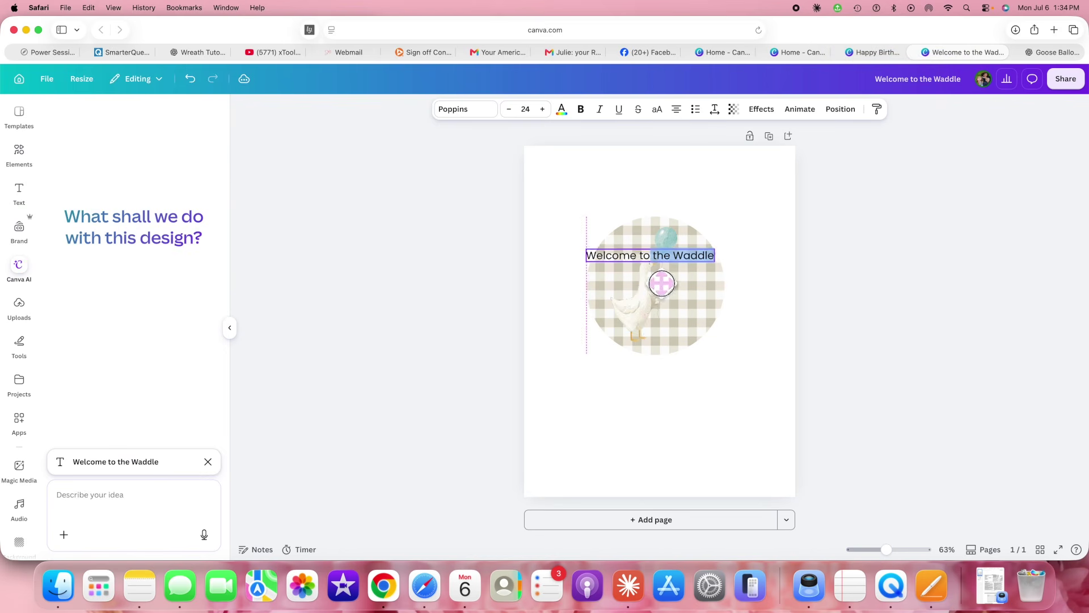
Step: Try to shrink the balloon goose so that it fits beneath the welcome text
left_click(653, 320)
left_click_drag(644, 236, 664, 260)
mouse_move(679, 304)
left_mouse_down()
mouse_move(684, 294)
mouse_move(659, 300)
left_mouse_up()
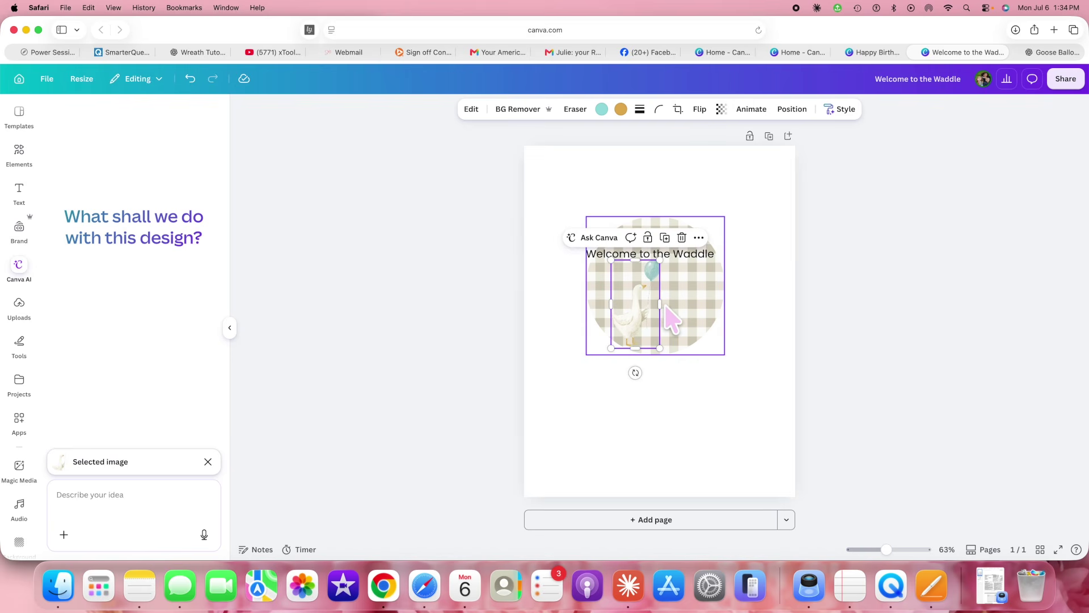
Step: Apply the Curve effect to the "Welcome to the Waddle" text
left_click(671, 255)
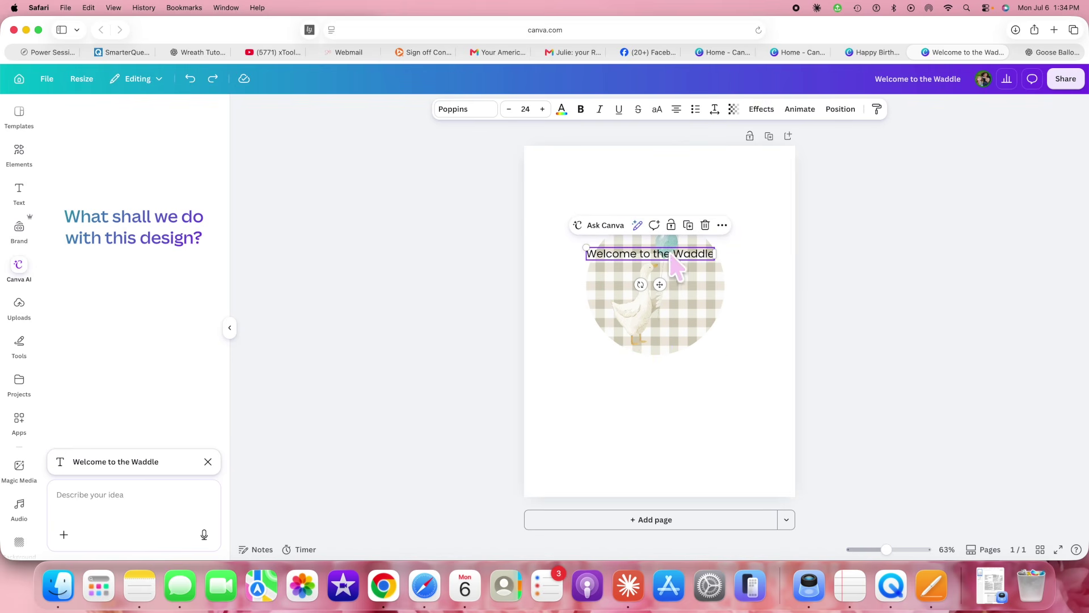
left_click(759, 109)
left_click(93, 419)
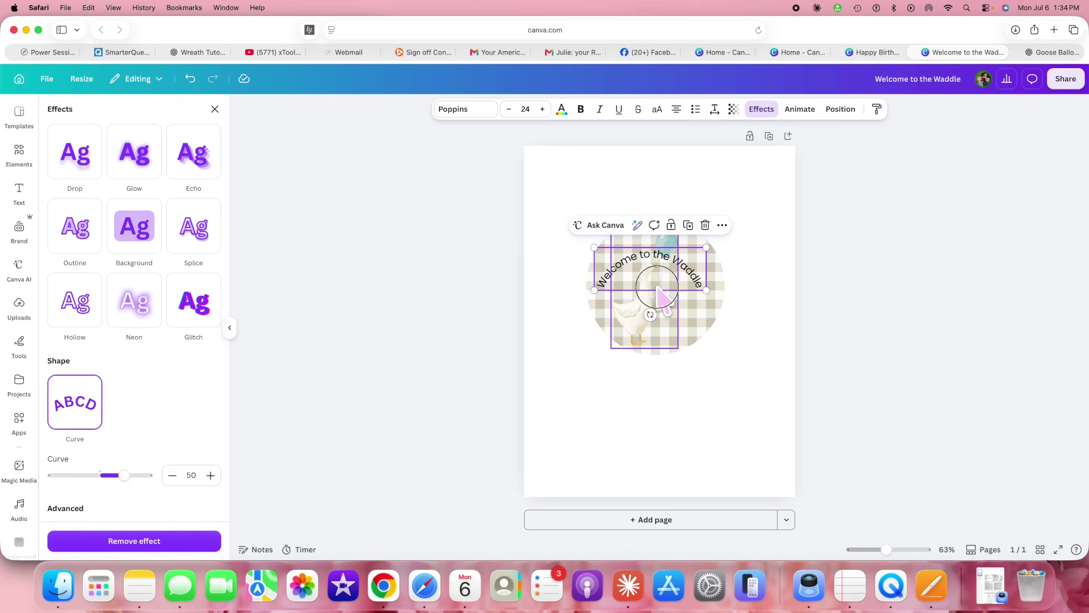
Step: Raise the balloon goose slightly within the gingham circle
left_click(658, 290)
left_click(700, 109)
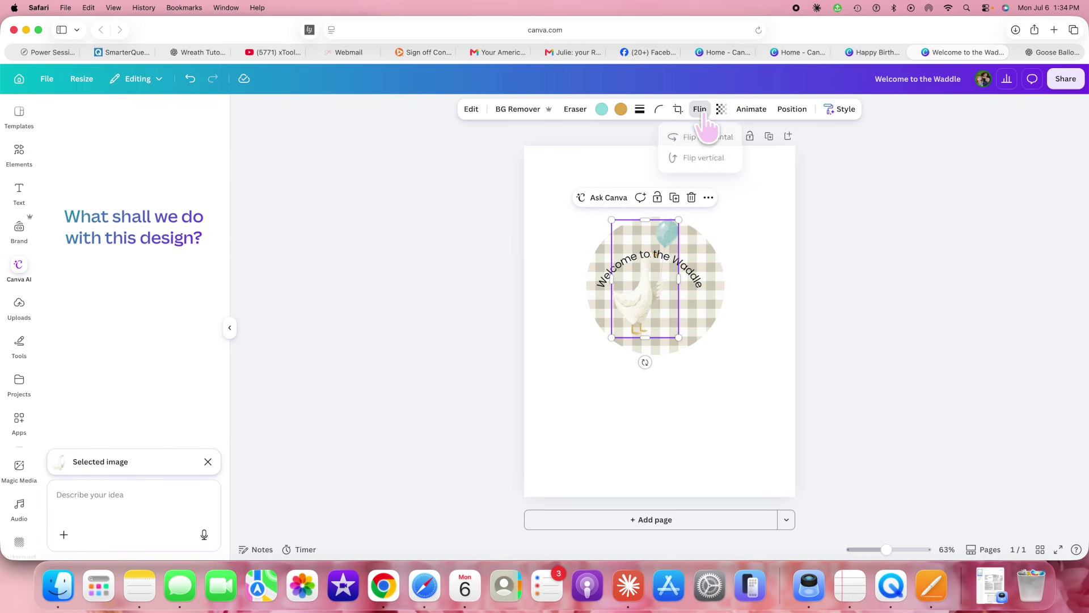
left_click(705, 159)
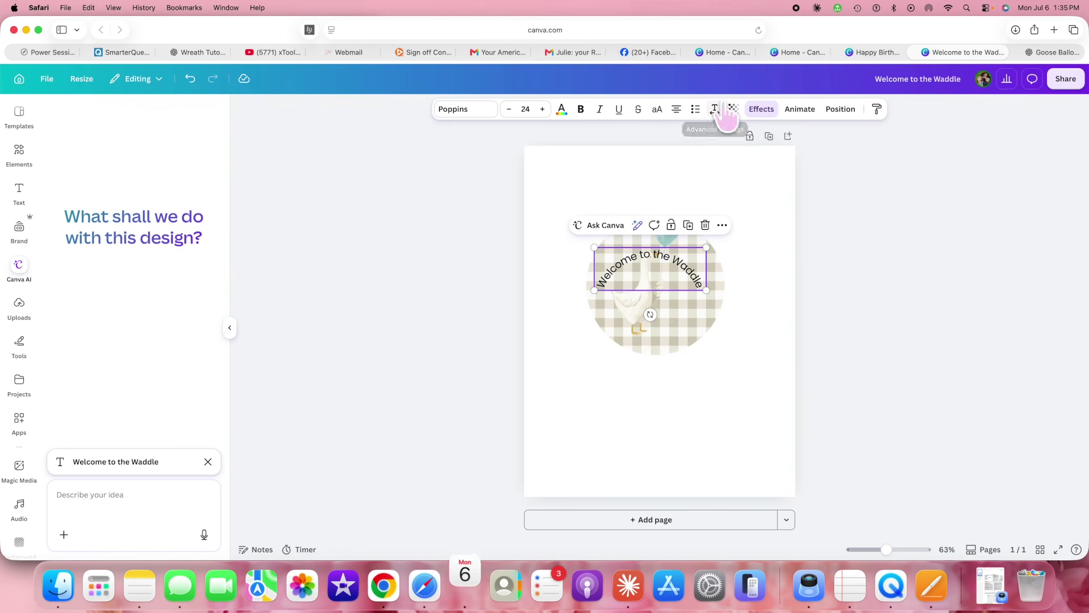
Step: Reverse the welcome text's curve to a negative value so that its ends bend upward
left_click(761, 109)
scroll(150, 406, "up", 5)
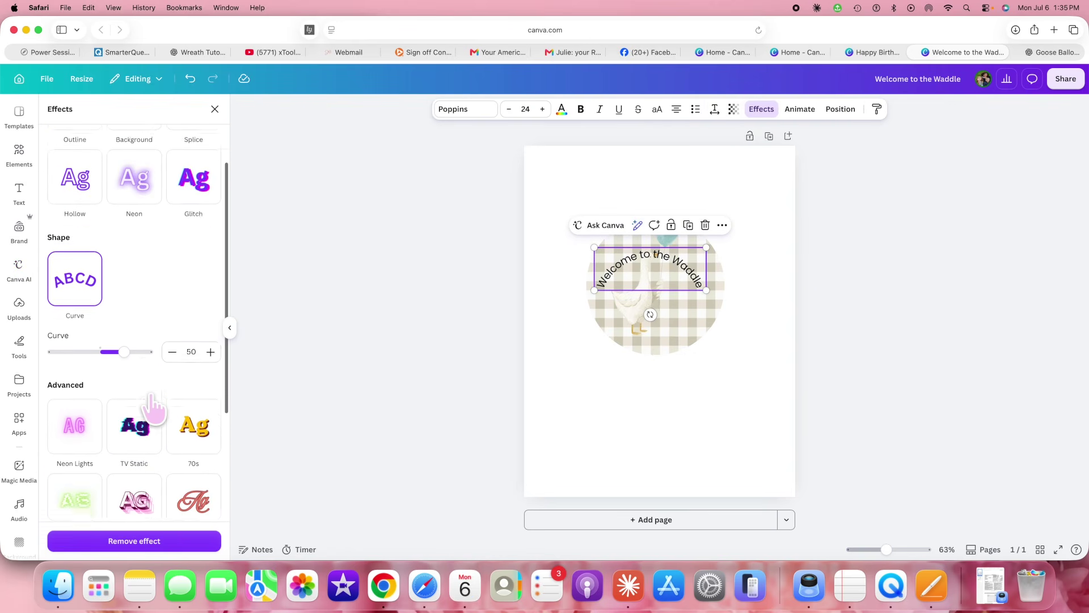
scroll(146, 340, "down", 3)
left_click_drag(117, 270, 79, 273)
left_click(659, 262)
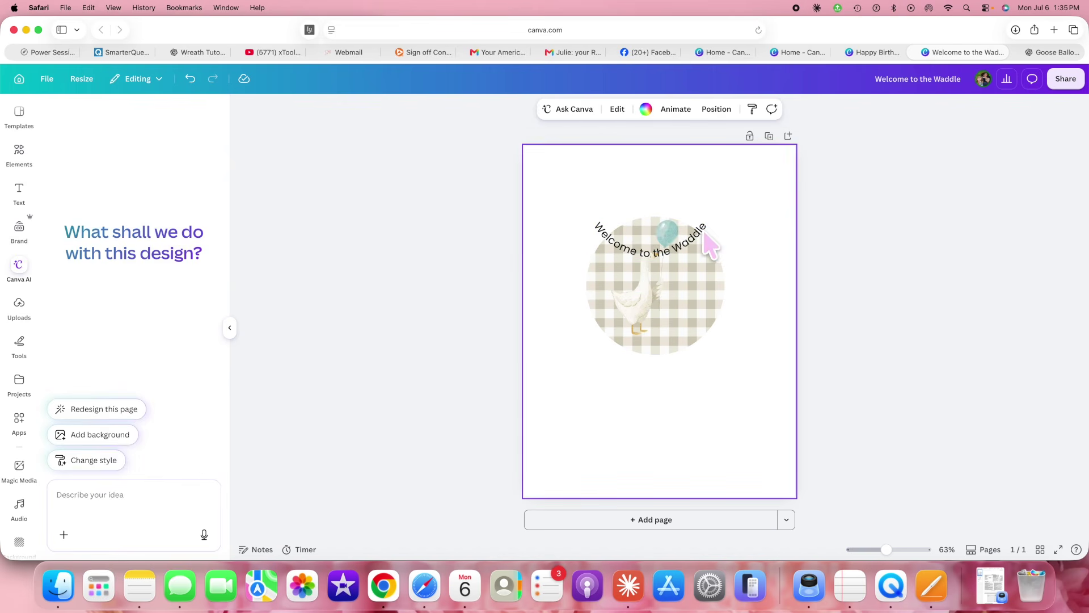
Step: Move the curved welcome text to the gingham circle's lower edge and set its font to Vintage Moon
left_click(639, 254)
left_click(688, 273)
left_click_drag(675, 225, 674, 308)
left_click(722, 227)
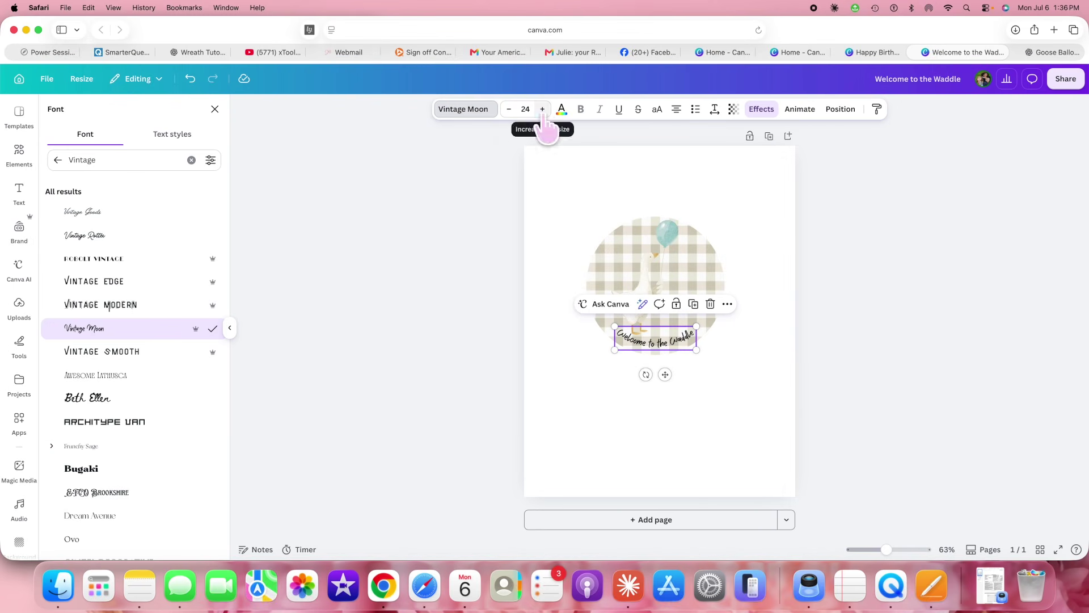
Step: Set the welcome text's font size to 36 and its curve to -54
left_click(525, 108)
left_click(526, 383)
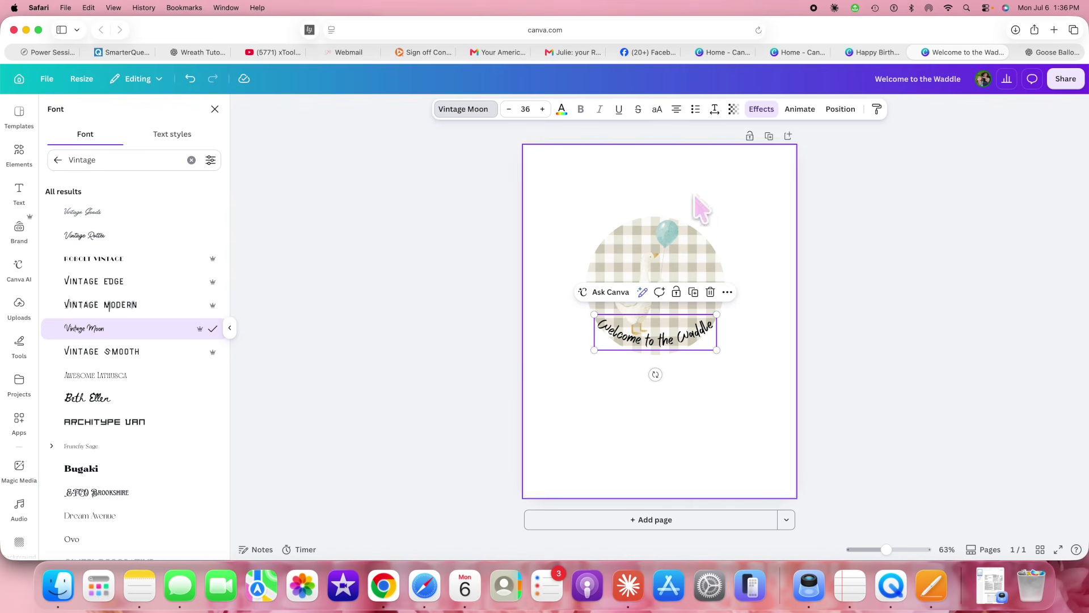
left_click(761, 111)
left_click_drag(83, 198, 73, 195)
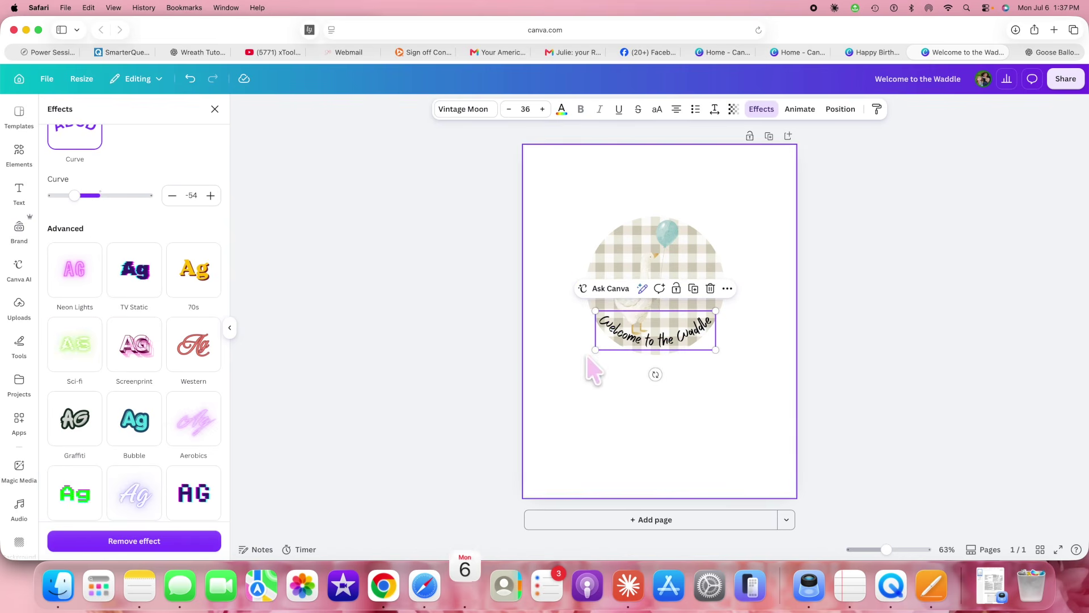
left_click(646, 266)
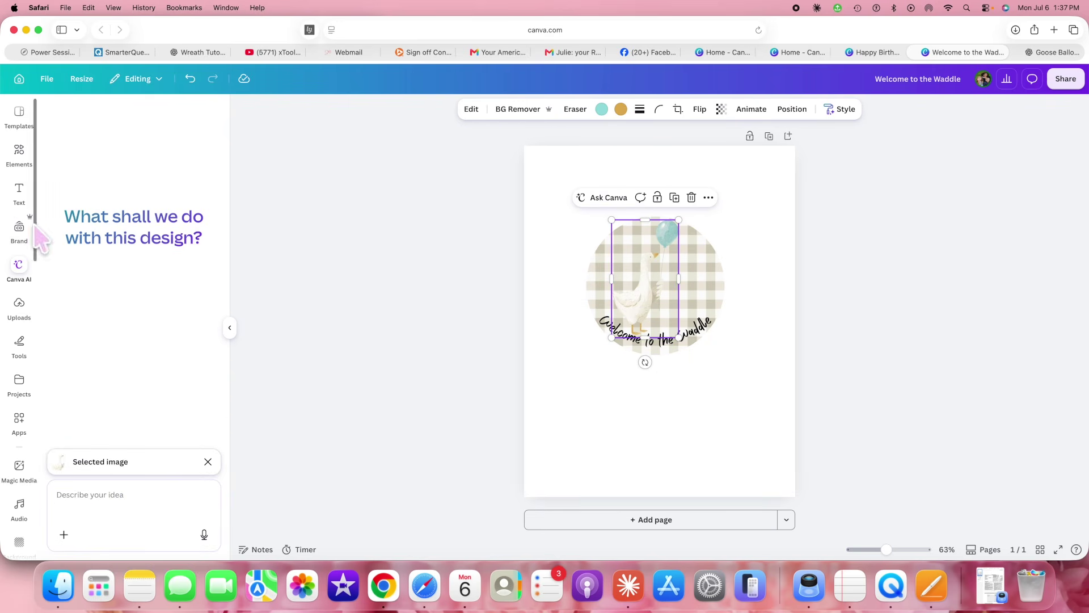
Step: Recolor the curved welcome text with the custom dark brown #75520C
left_click(698, 318)
left_click(562, 112)
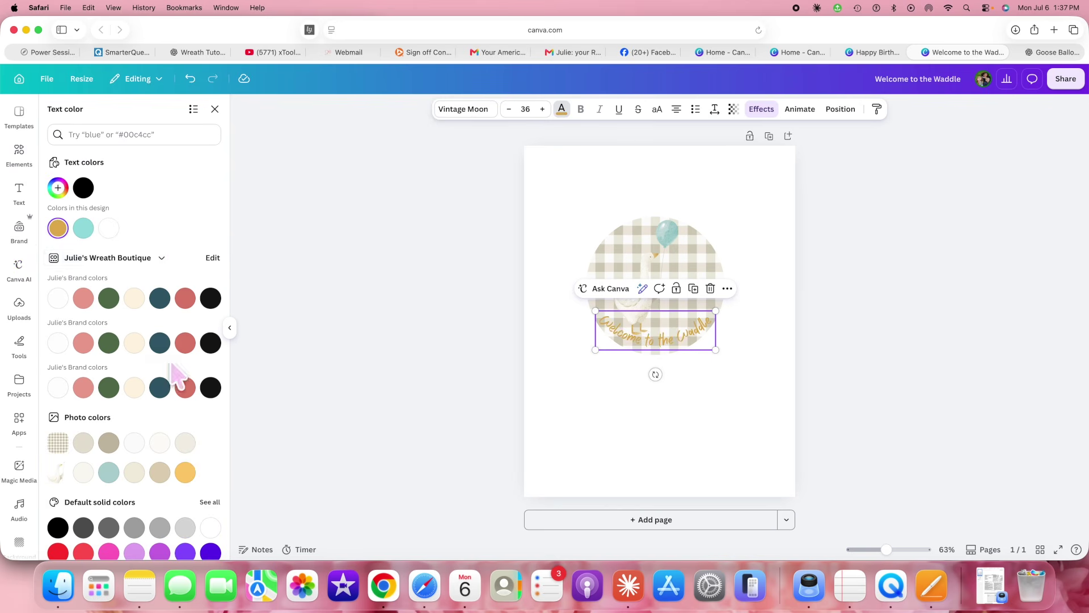
scroll(177, 414, "down", 3)
scroll(117, 273, "up", 5)
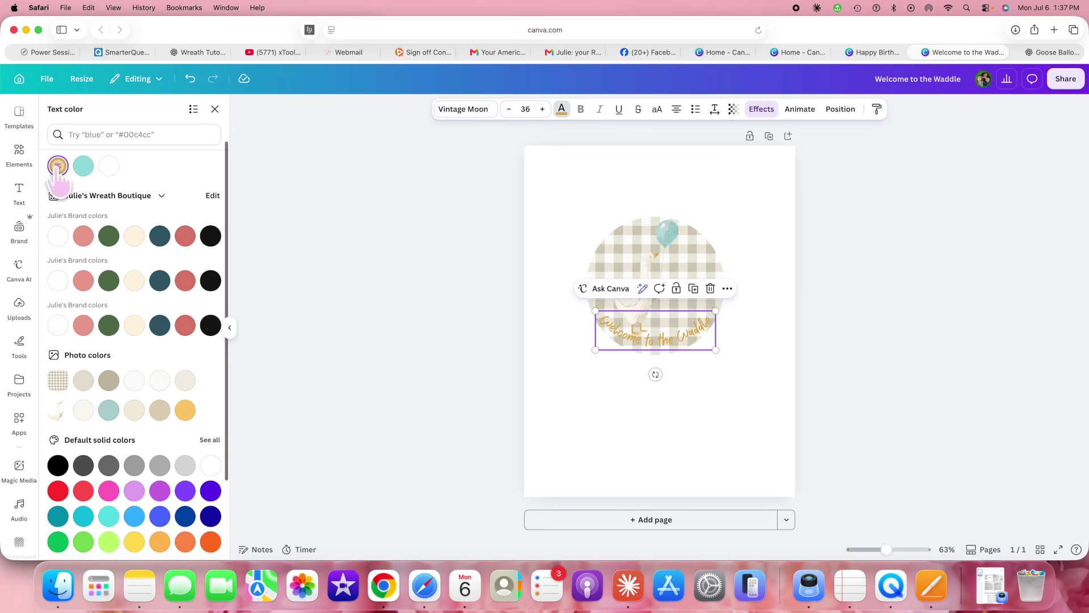
left_click(57, 166)
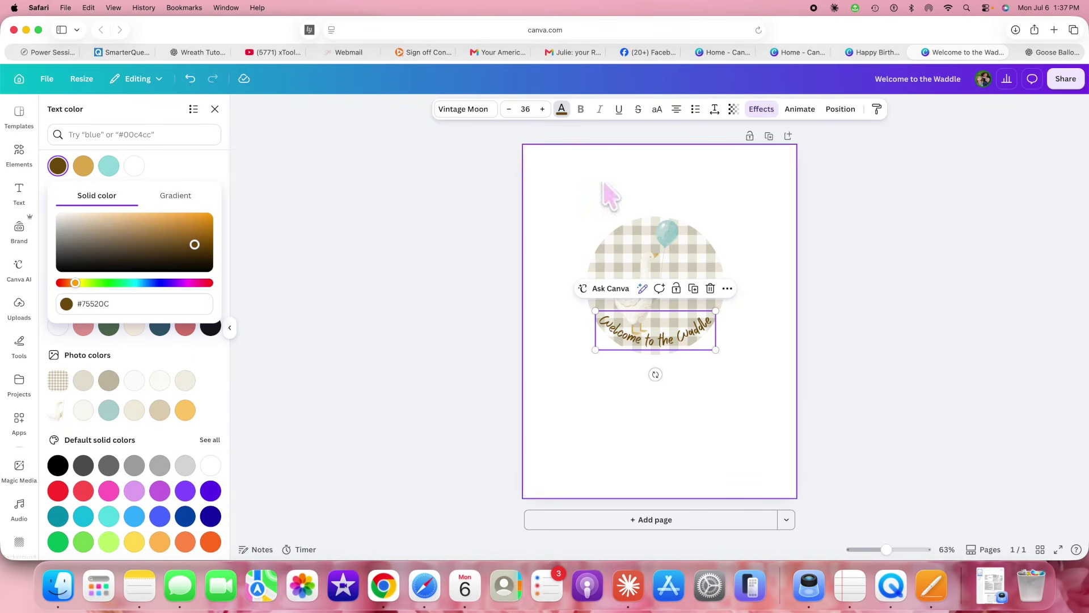
Step: Browse all Magic recommendations for the balloon goose graphic and add the bow-wearing goose with three balloons
left_click(666, 237)
left_click(25, 168)
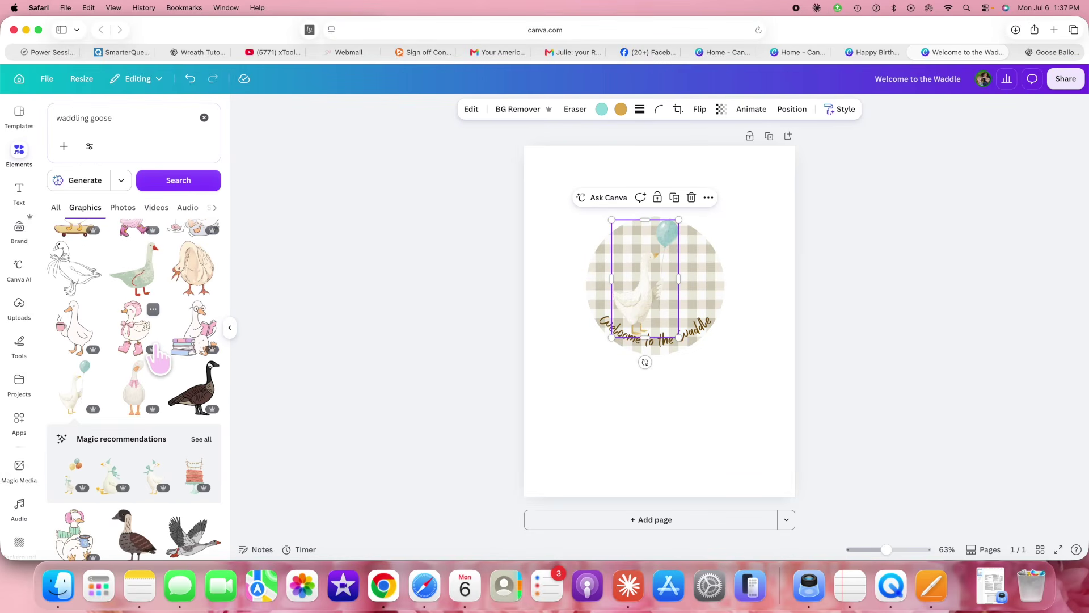
scroll(158, 375, "down", 1)
left_click_drag(657, 295, 660, 299)
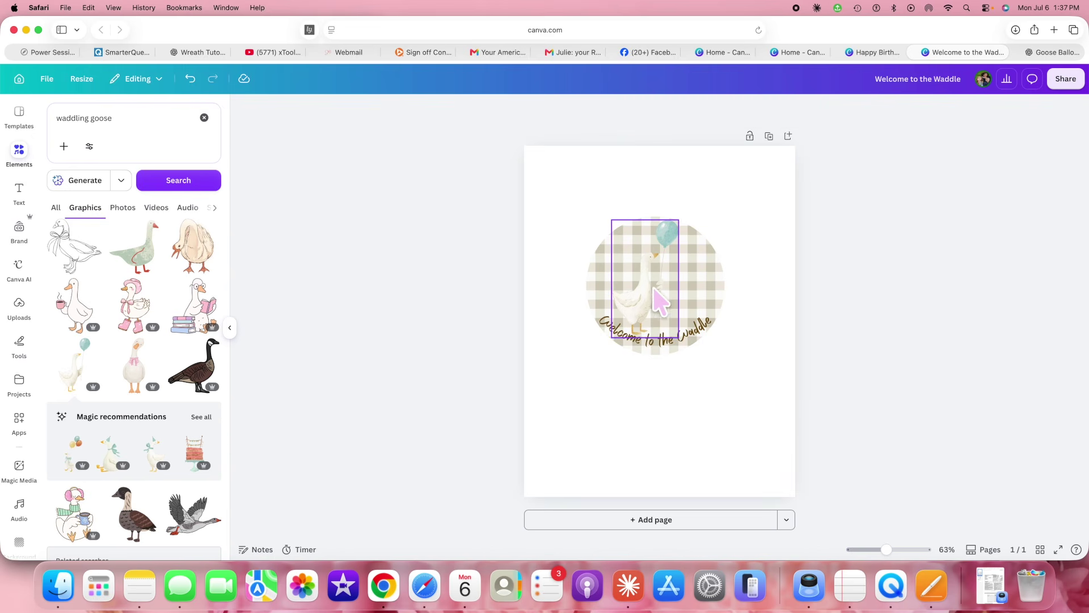
left_click(202, 419)
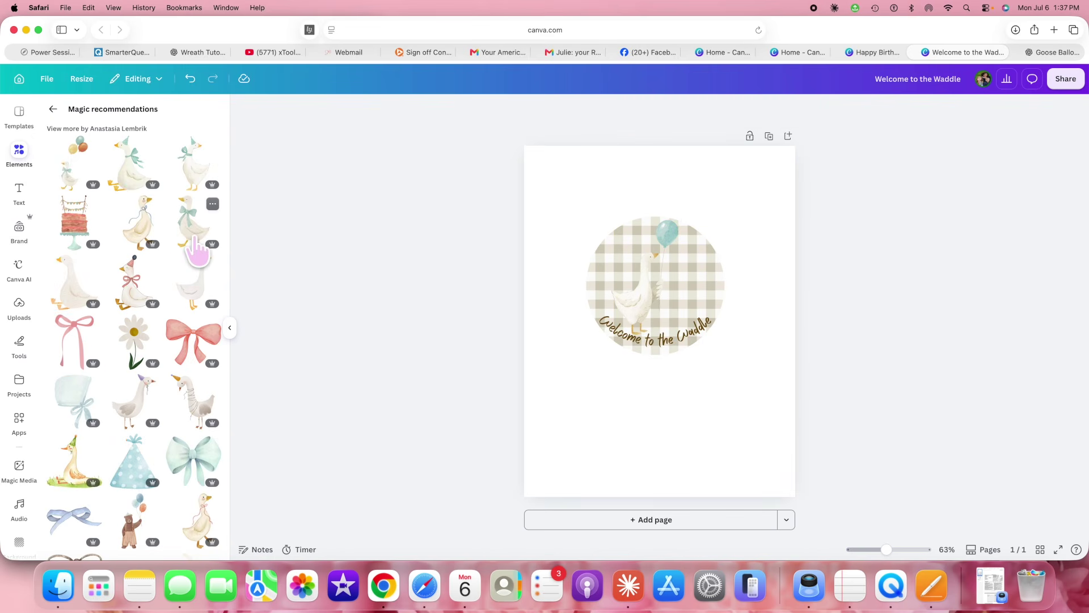
scroll(170, 275, "down", 8)
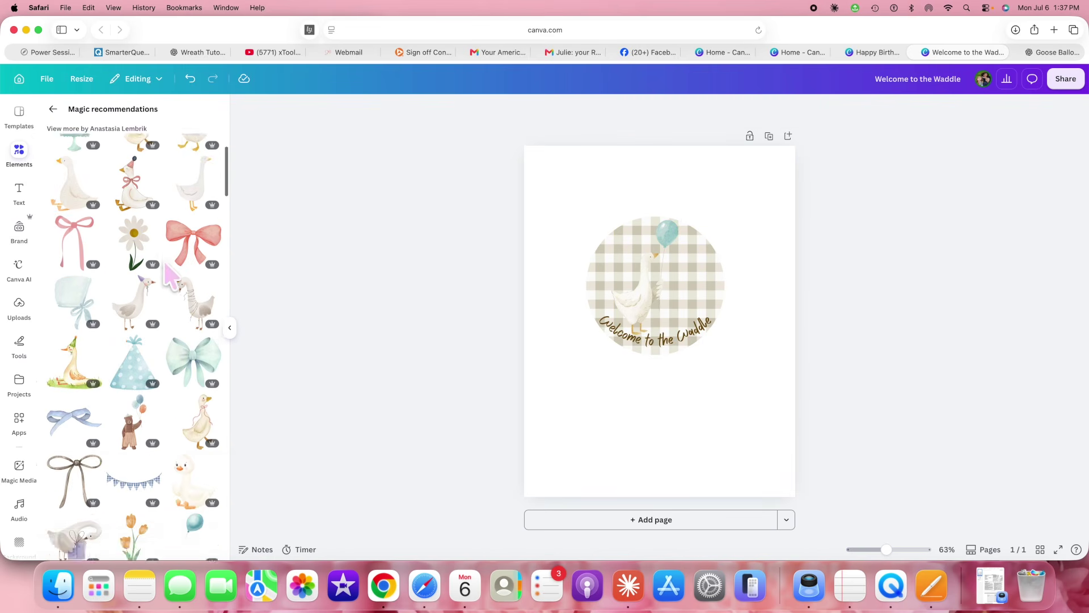
scroll(170, 275, "up", 8)
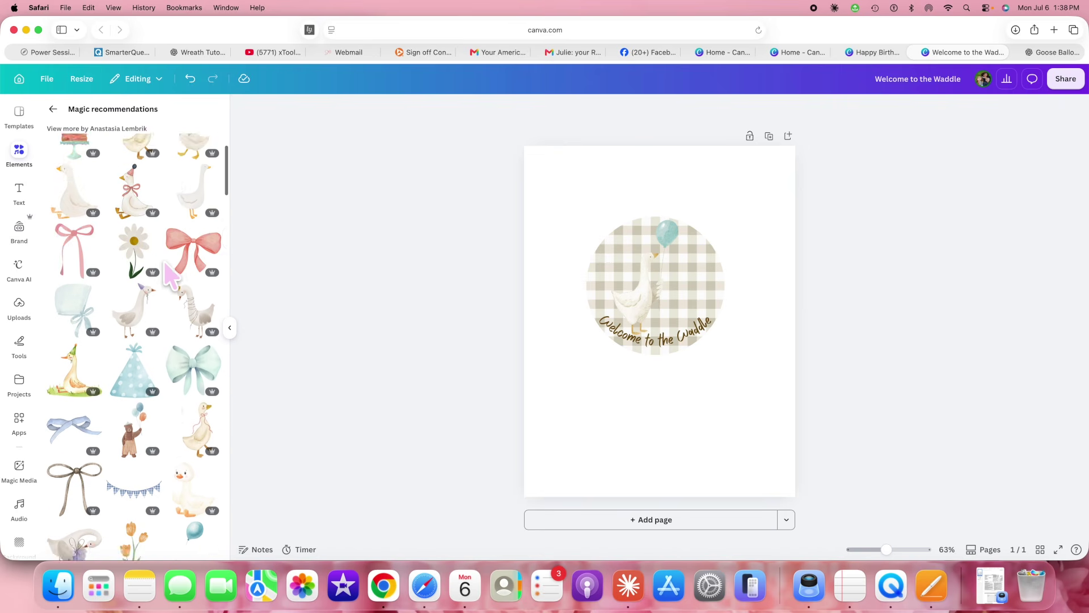
left_click(78, 187)
Step: Move the single-balloon goose to the right side of the gingham circle and shrink it above the text
left_click_drag(735, 469, 693, 279)
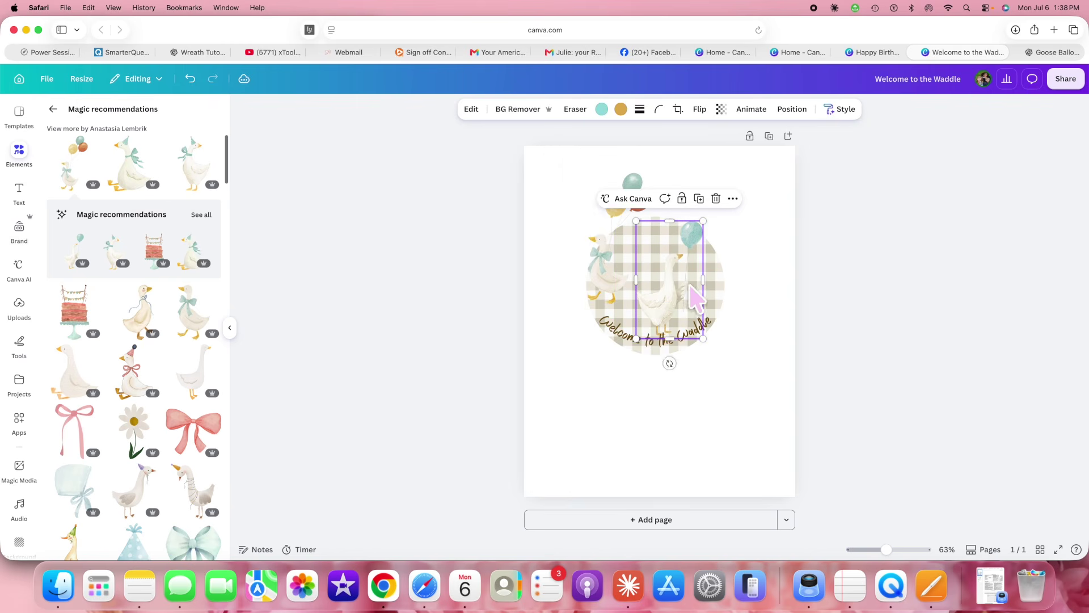
left_click_drag(636, 338, 676, 306)
left_click(638, 302)
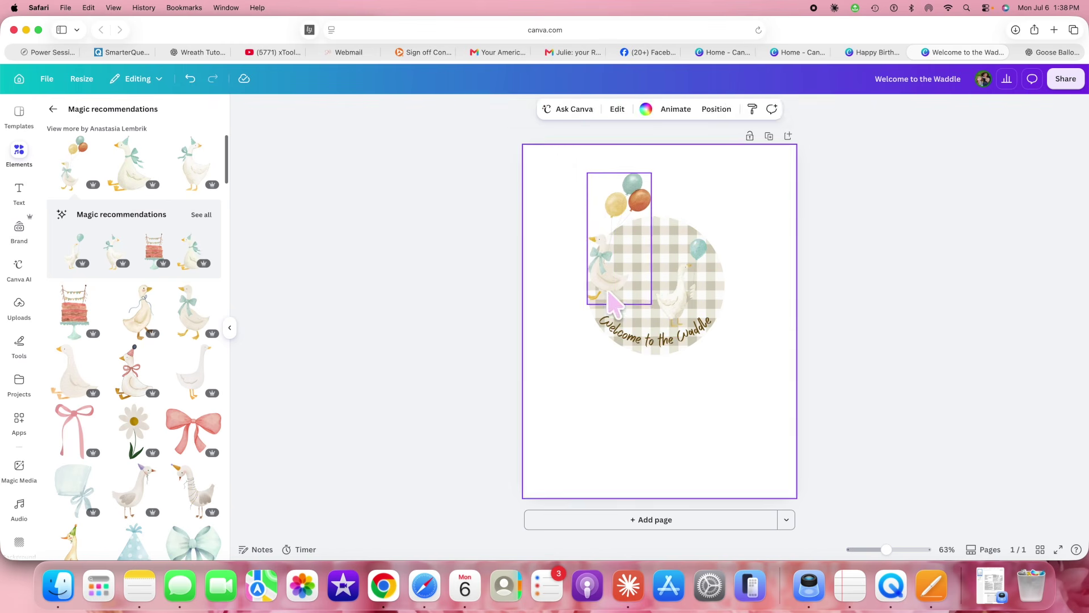
Step: Flip the three-balloon goose horizontally, shrink it, and place it left of the larger goose inside the circle
left_click_drag(599, 288, 620, 305)
left_click(709, 109)
left_click(717, 136)
left_click_drag(608, 190, 673, 262)
left_click(763, 266)
Step: Set the welcome text's curve to -73 and enlarge it to font size 45.3 along the circle's lower edge
left_click(658, 334)
left_click(761, 109)
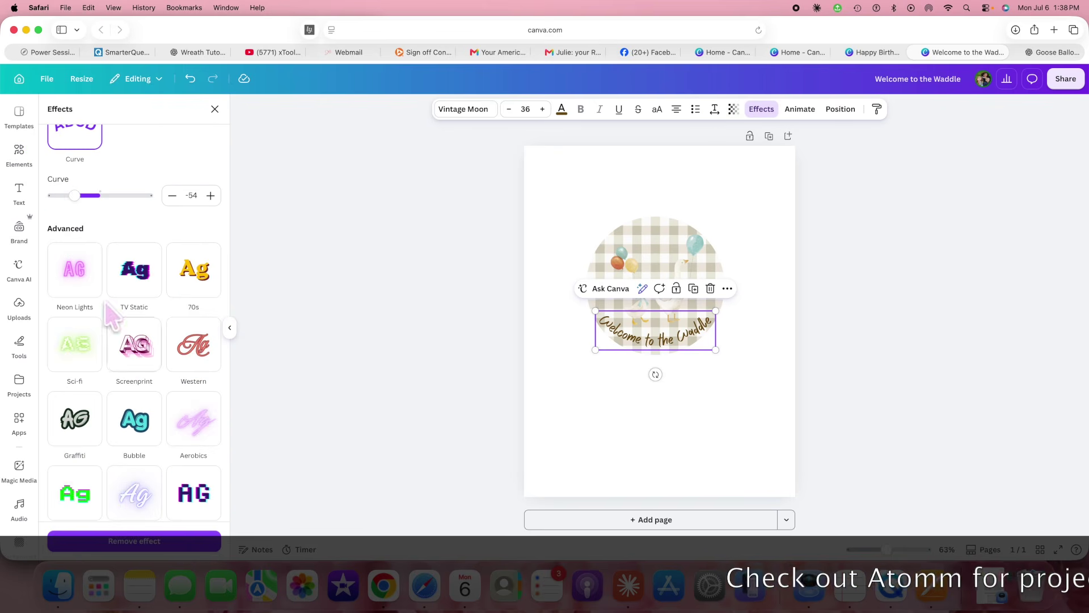
left_click_drag(72, 196, 66, 195)
left_click_drag(712, 303, 738, 291)
left_click_drag(699, 303, 685, 308)
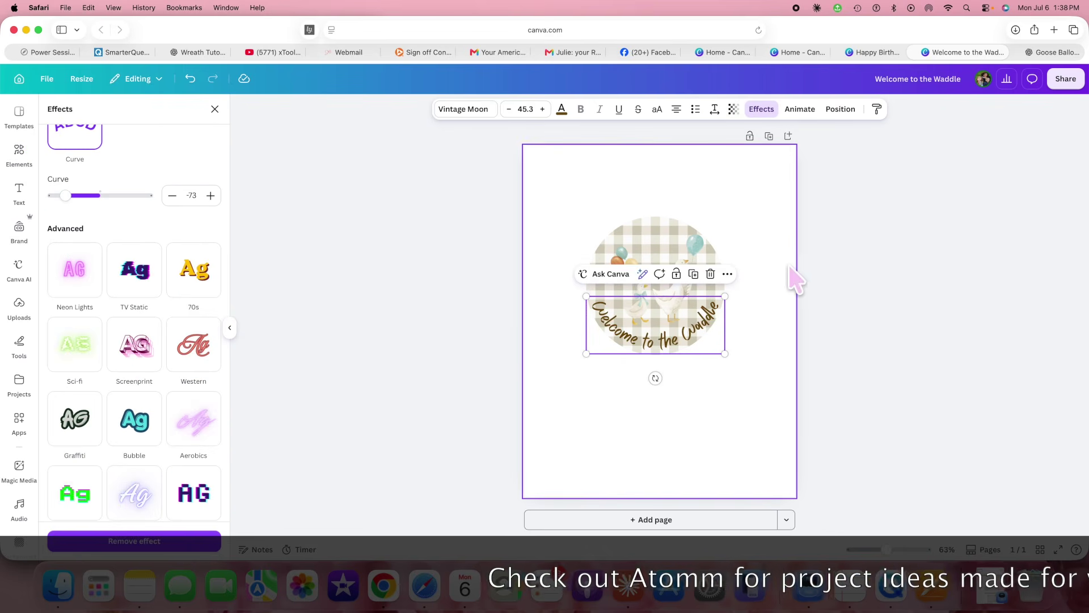
Step: Shift the single-balloon goose slightly left, closer to the small goose
left_click(865, 268)
left_click(673, 268)
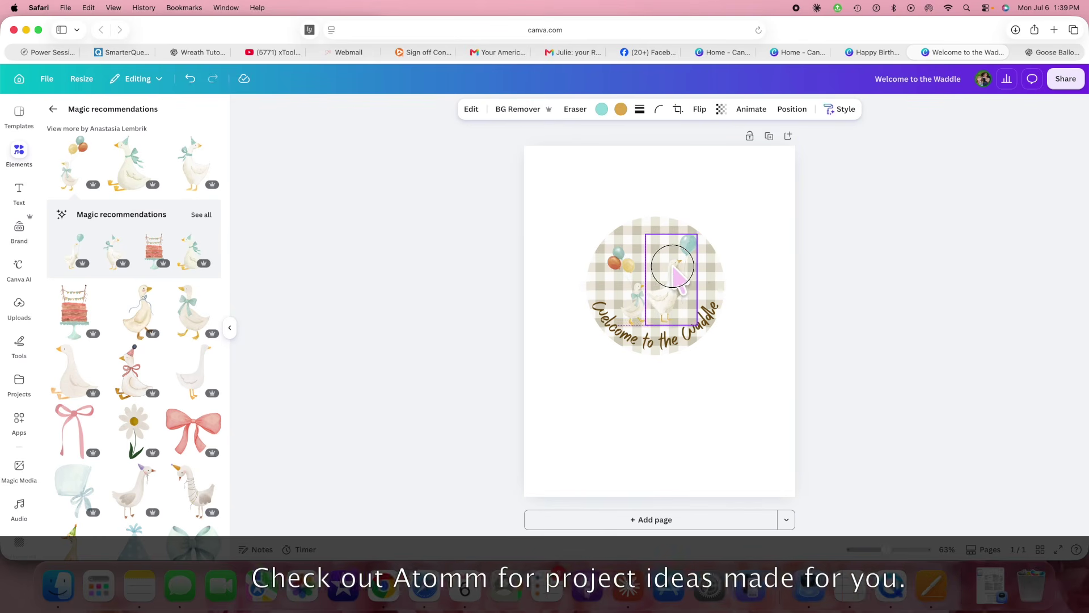
left_click(759, 264)
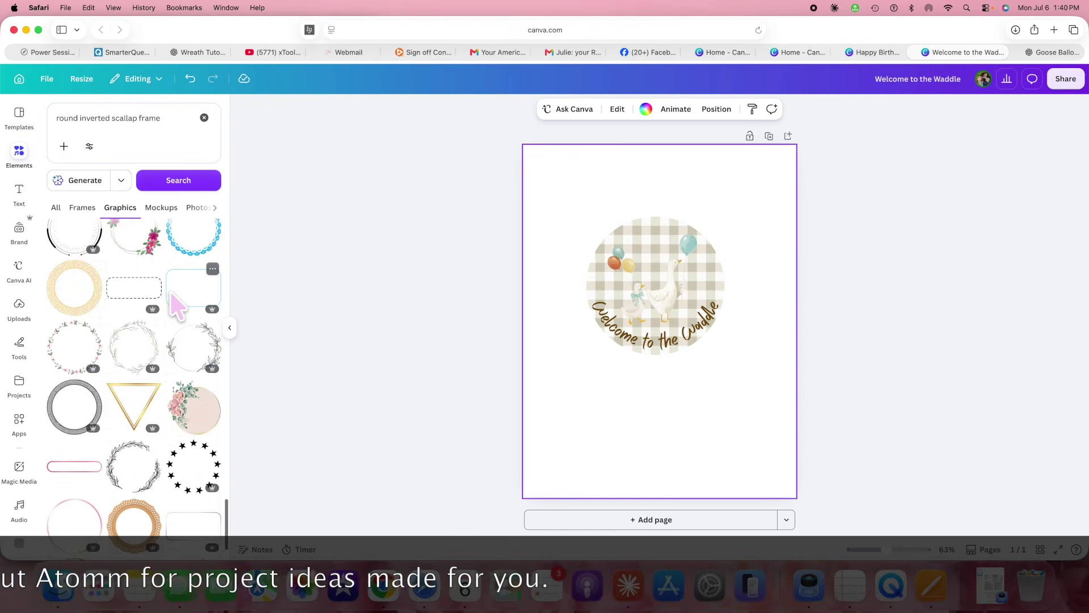
Step: Browse the graphics for "round inverted scallap frame" and add the round brown wooden frame
scroll(176, 306, "down", 5)
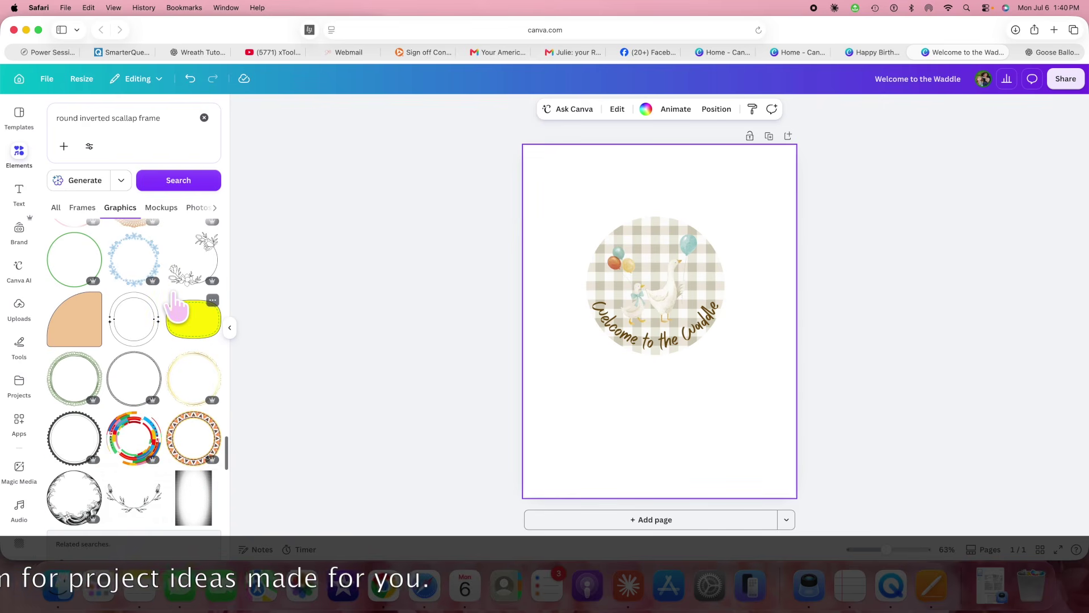
scroll(176, 303, "down", 10)
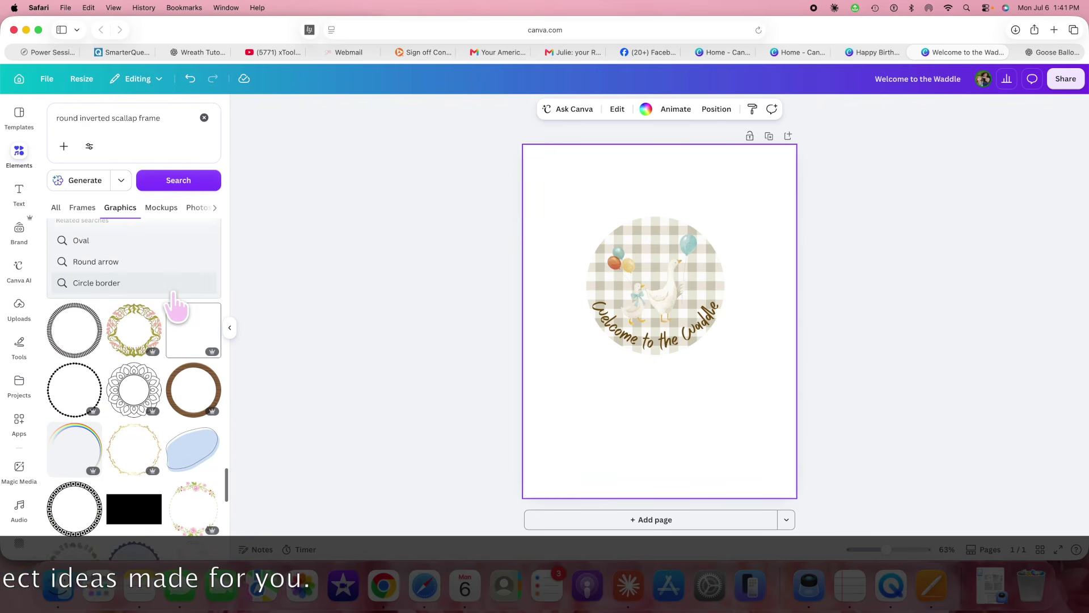
left_click(192, 262)
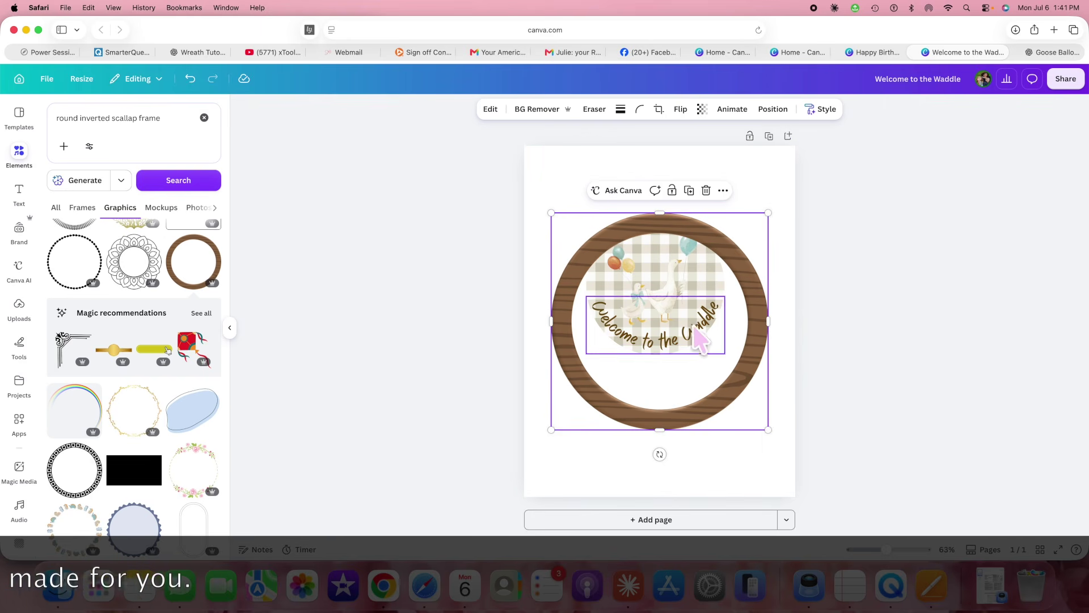
Step: Shrink the wooden frame and center it around the gingham circle so that it borders the design
left_click_drag(768, 430, 703, 366)
left_click_drag(558, 297, 601, 303)
left_click_drag(590, 352, 580, 374)
left_click_drag(625, 313, 630, 299)
left_click_drag(576, 354, 570, 361)
left_click_drag(596, 343, 601, 342)
left_click(728, 296)
left_click_drag(701, 260, 710, 257)
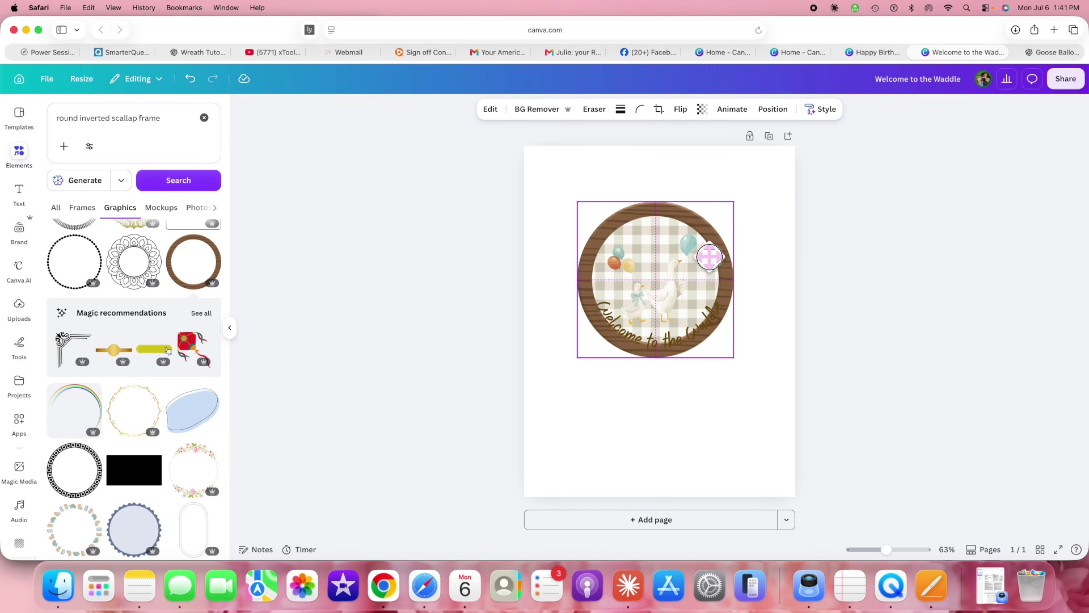
Step: Move the curved welcome text up so that it sits inside the wooden frame
left_click_drag(687, 339, 674, 324)
left_click(673, 295)
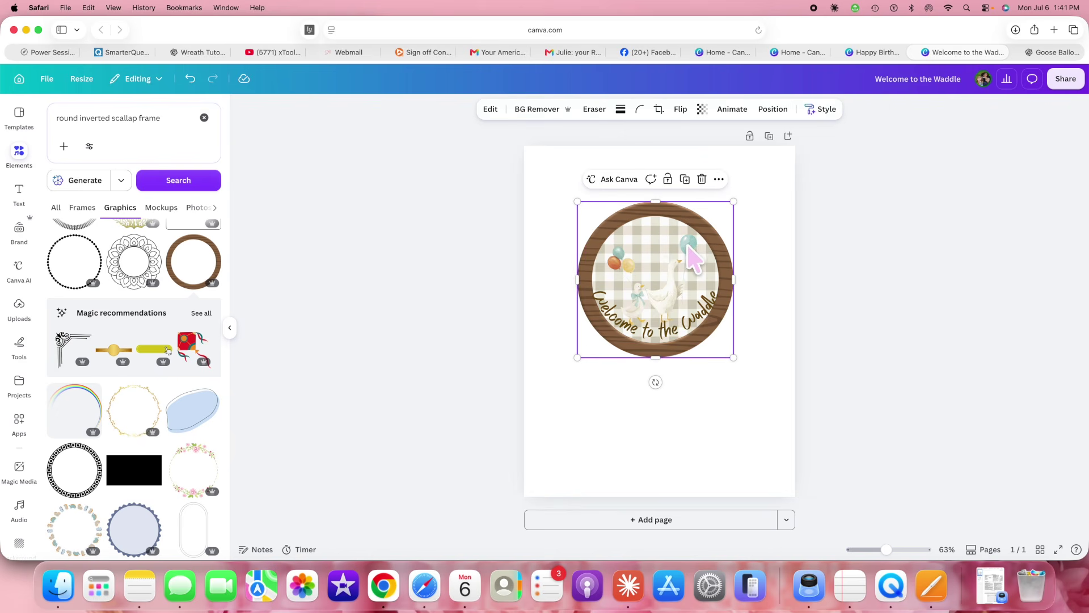
left_click(668, 286)
left_click(676, 291)
left_click(755, 261)
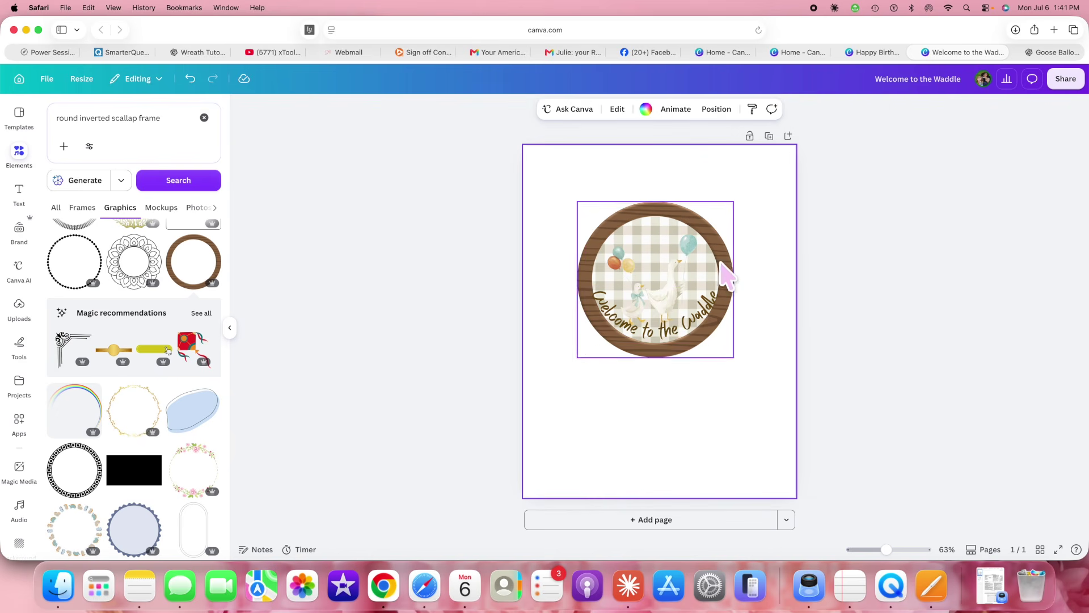
left_click(683, 260)
left_click(647, 318)
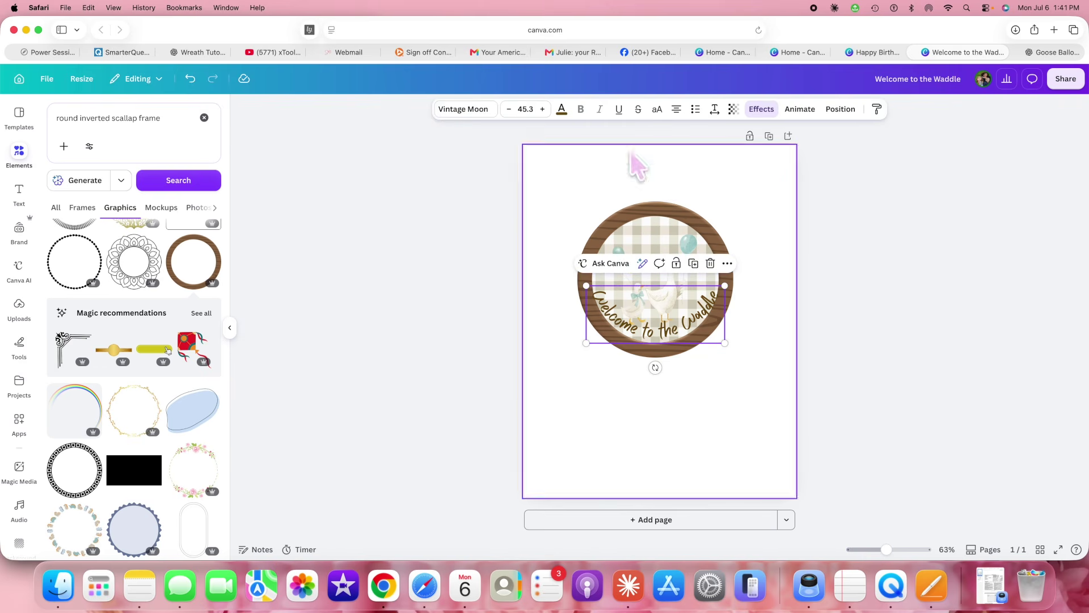
Step: Set the curve of the welcome text to -79 so that it bends more tightly inside the frame
left_click(758, 108)
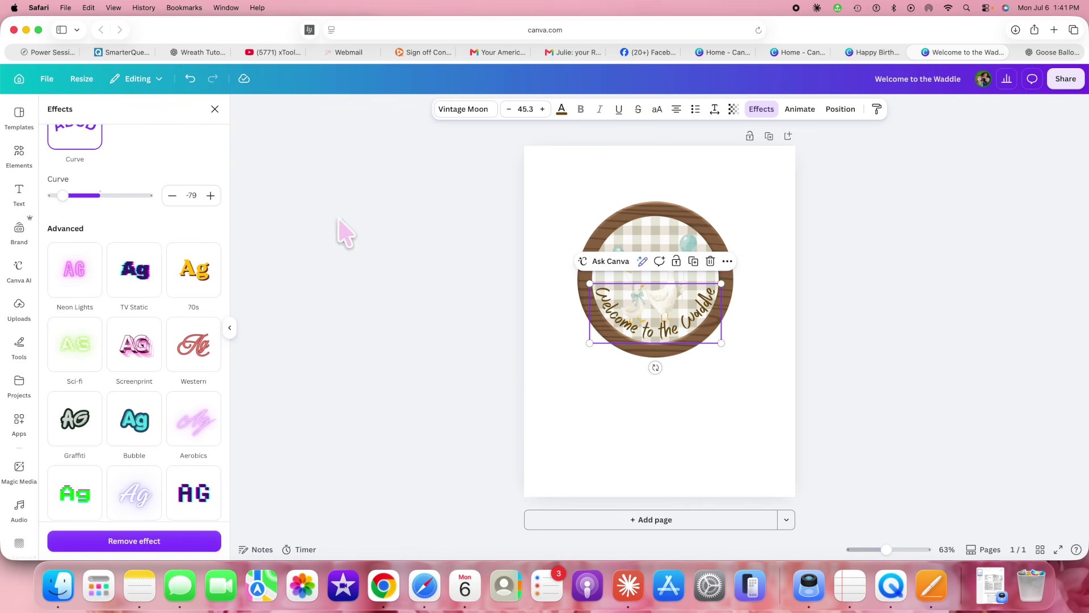
left_click(748, 231)
Step: Move the wooden frame off below the gingham circle, and slightly shrink the single-balloon goose beside the small goose
left_click_drag(635, 279, 624, 442)
left_click(634, 266)
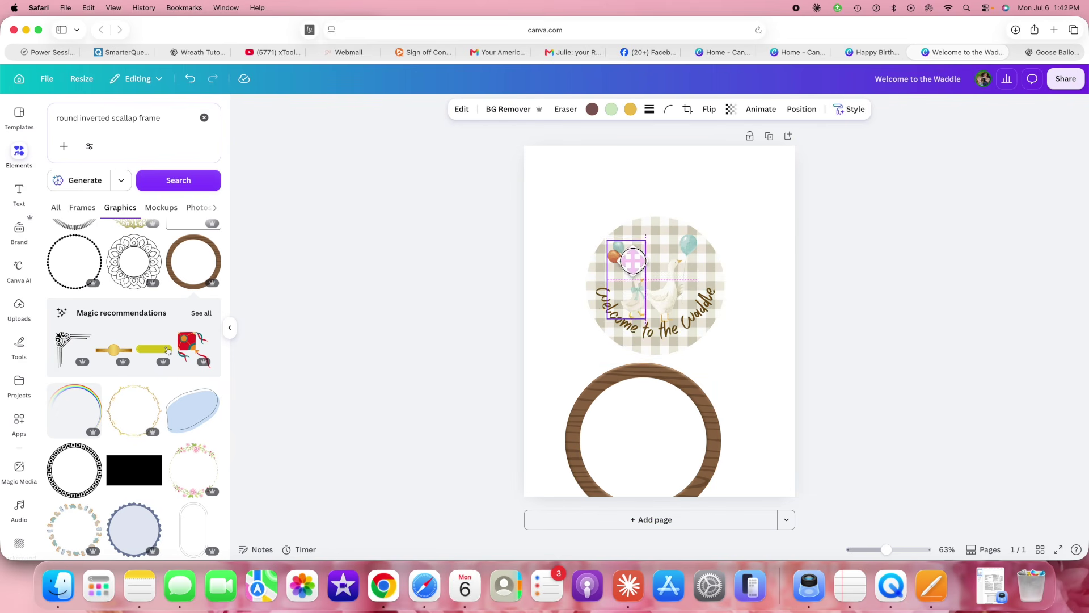
left_click_drag(671, 267, 673, 263)
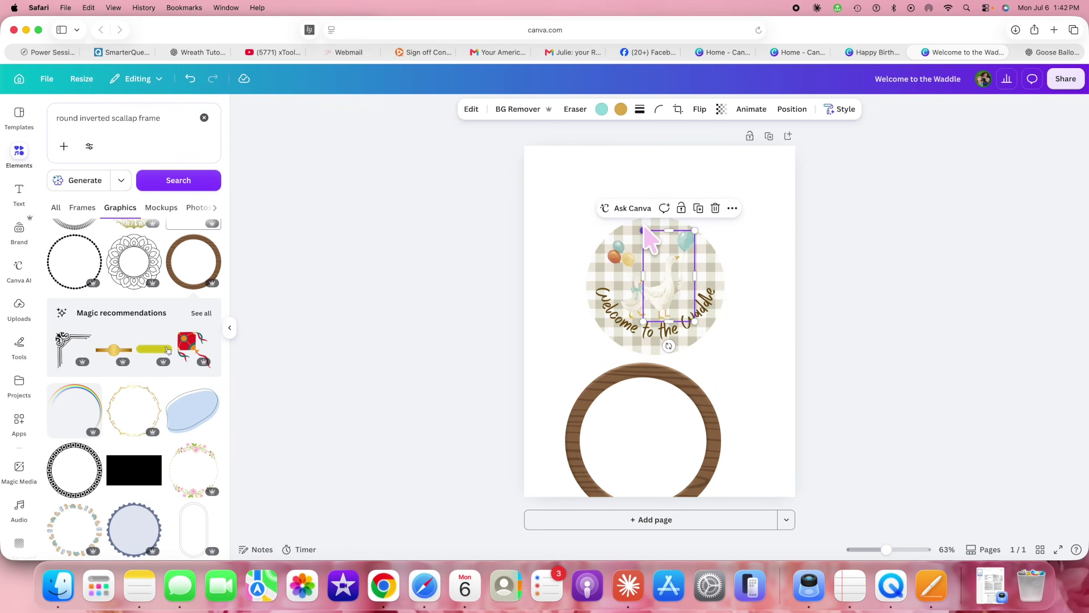
left_click_drag(673, 249, 672, 246)
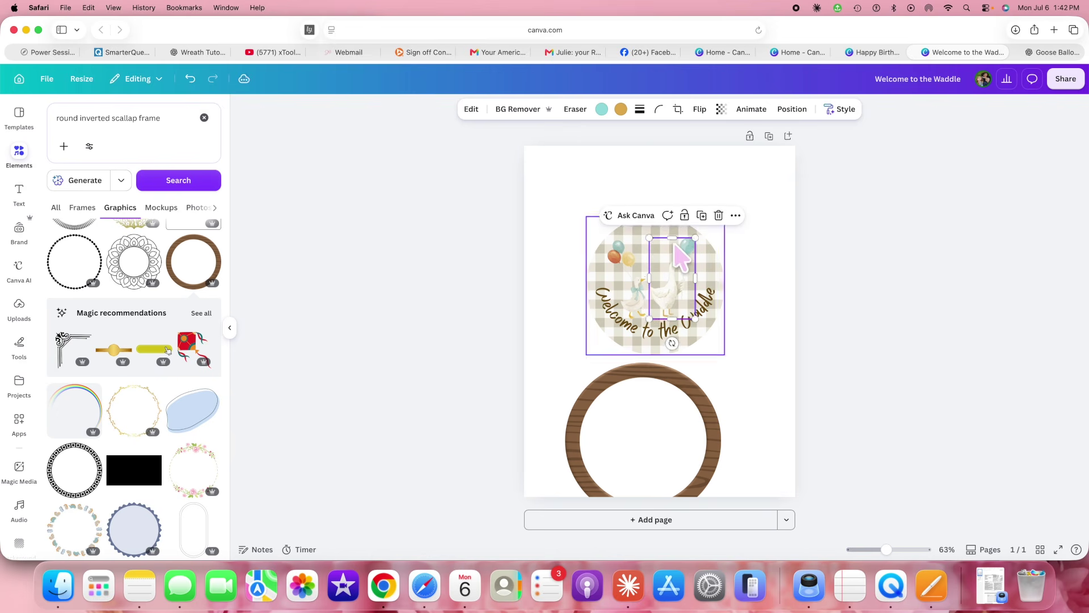
left_click(619, 273)
left_click(759, 267)
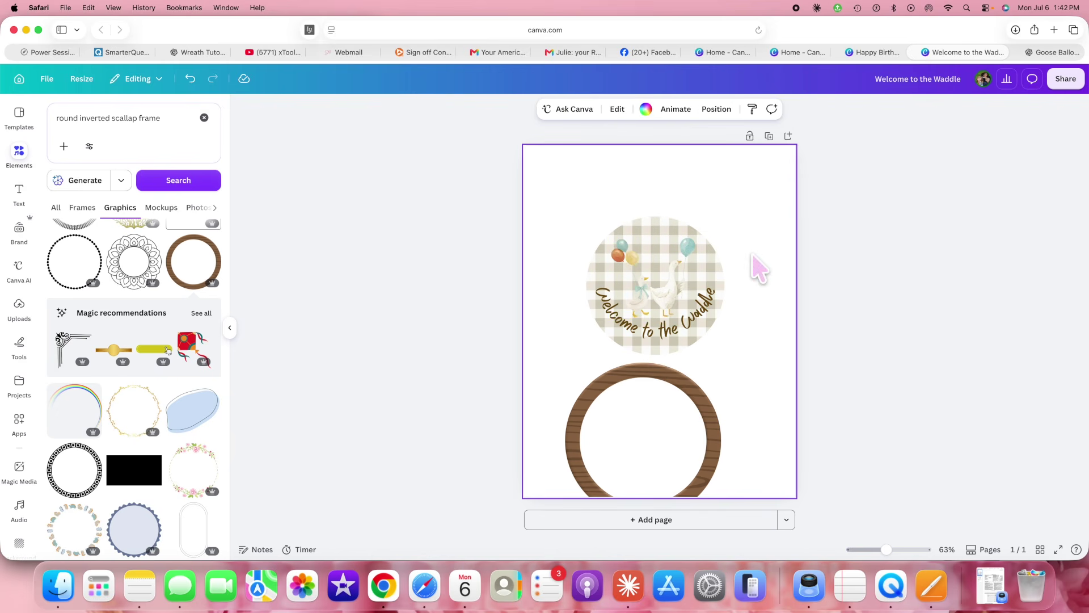
Step: Move the wooden frame back up so that it borders the gingham circle again
left_click_drag(667, 390, 682, 231)
left_click(773, 224)
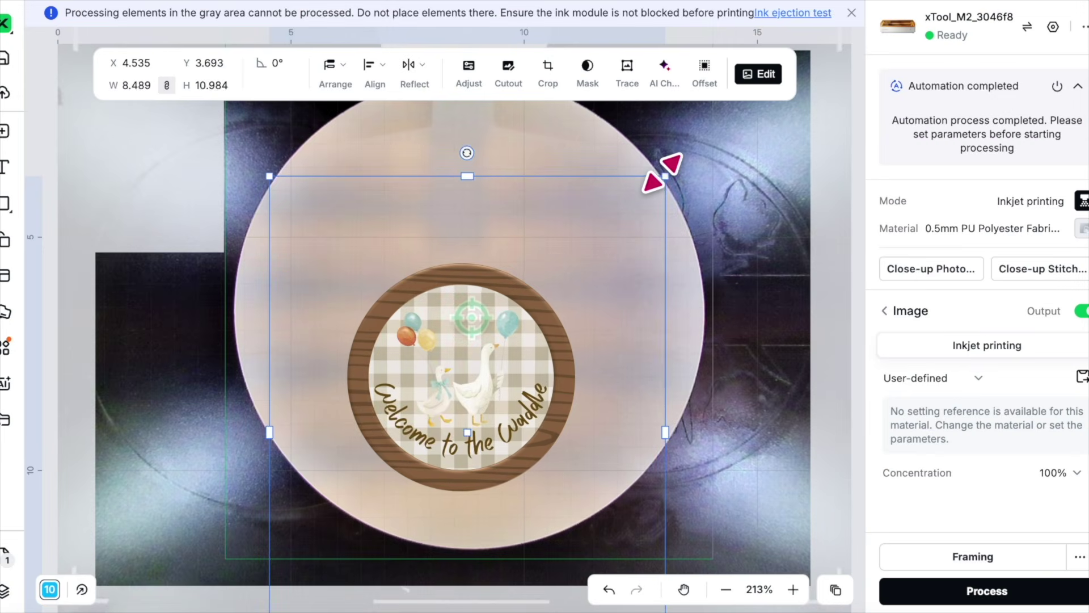
Step: In xTool Studio, enlarge the goose design to about 11.9 wide by 15.4 high and move it over the round blank
left_click_drag(665, 176, 826, 29)
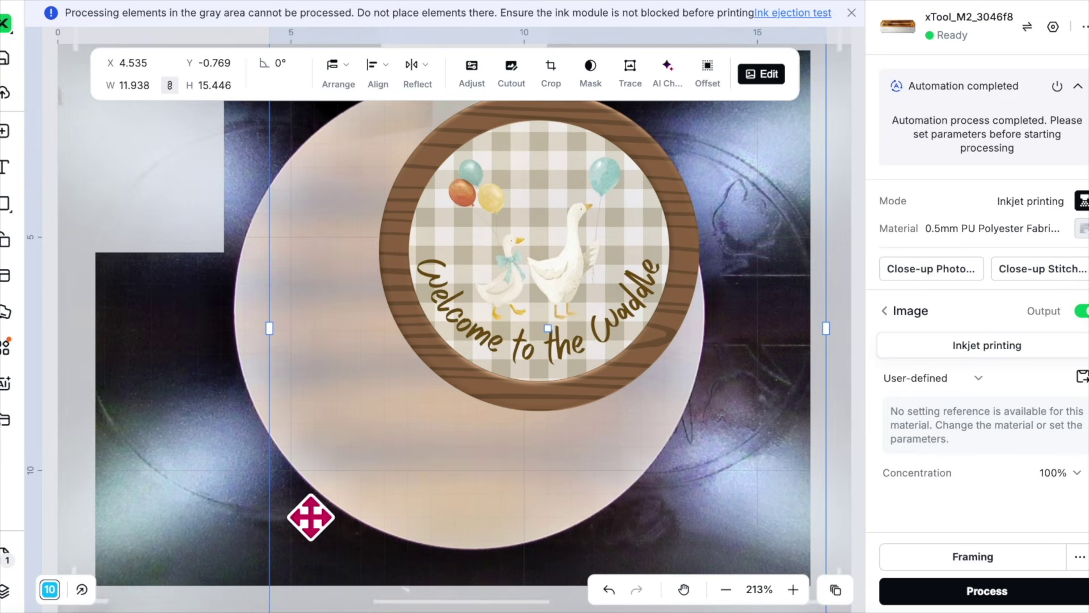
left_click_drag(383, 459, 300, 506)
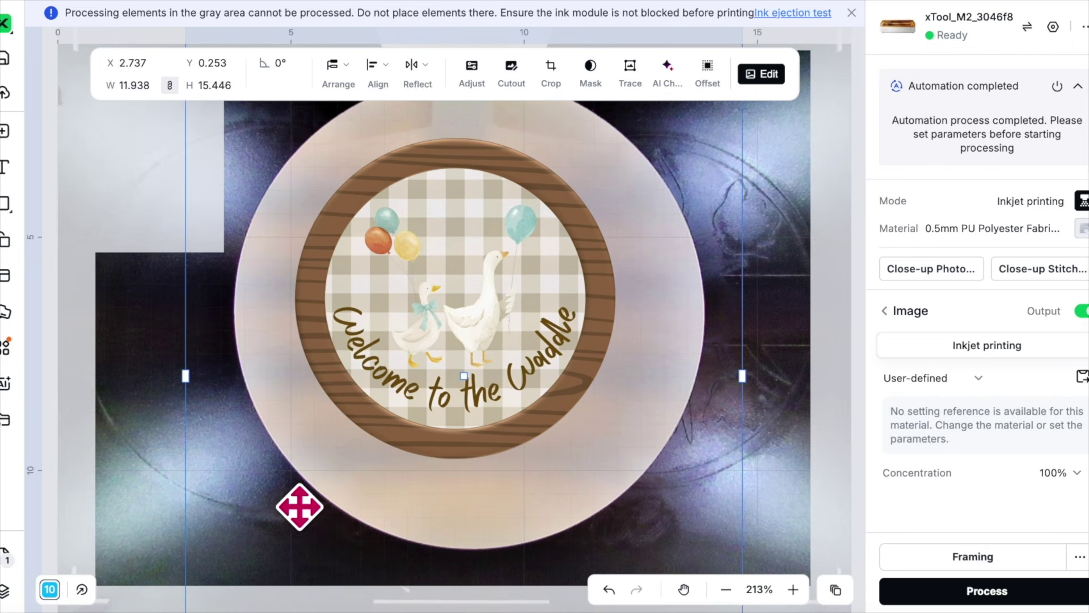
Step: Enlarge the goose design to about 14.1 wide by 18.2 high and recenter it on the round blank
scroll(704, 427, "down", 5)
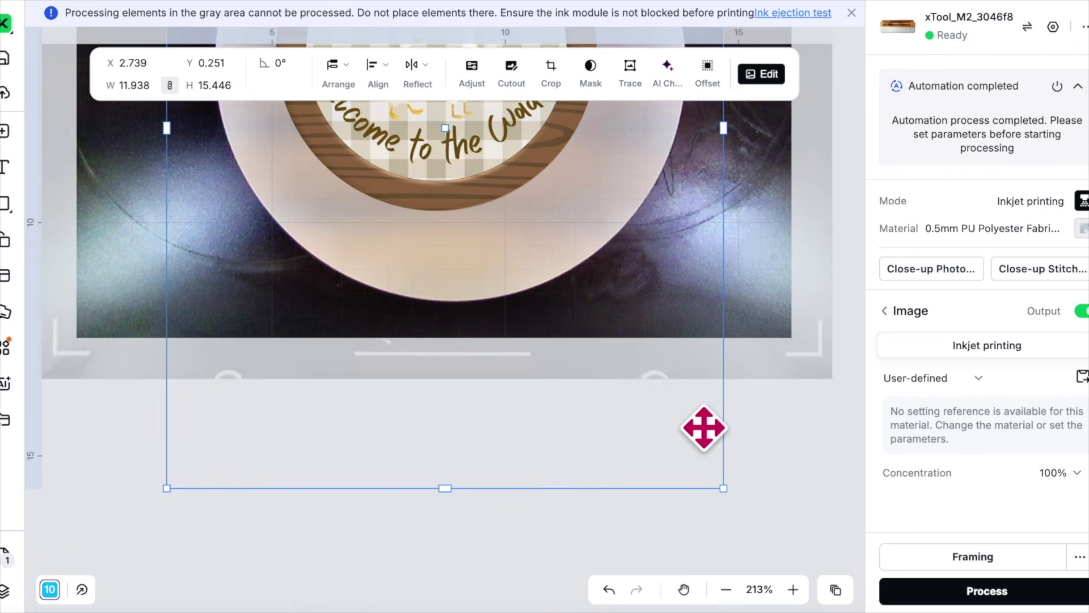
left_click_drag(722, 487, 833, 588)
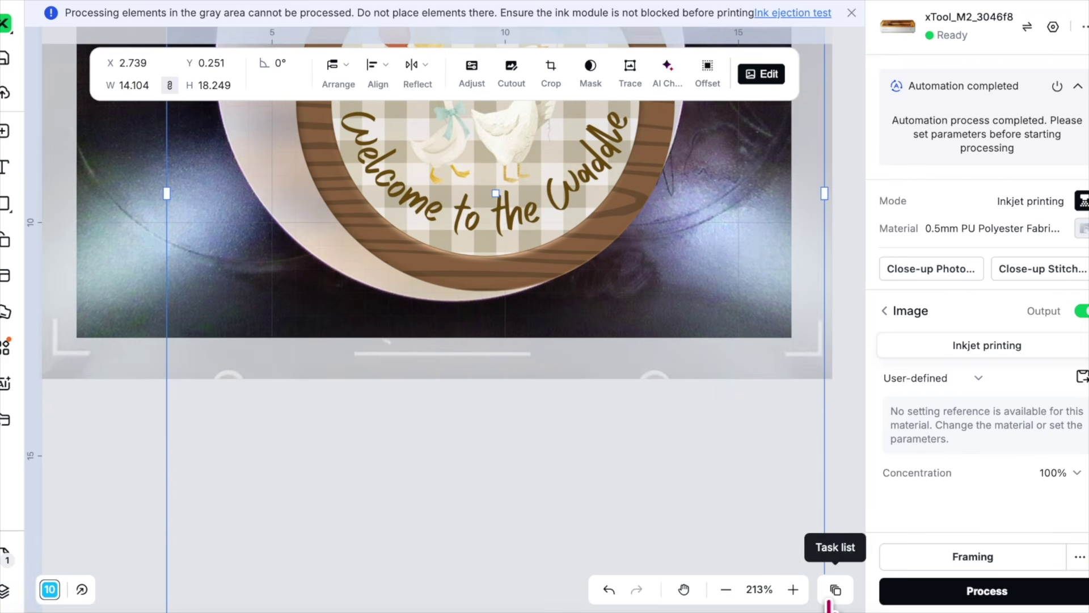
left_click(734, 591)
left_click(732, 591)
left_click(729, 592)
left_click(725, 591)
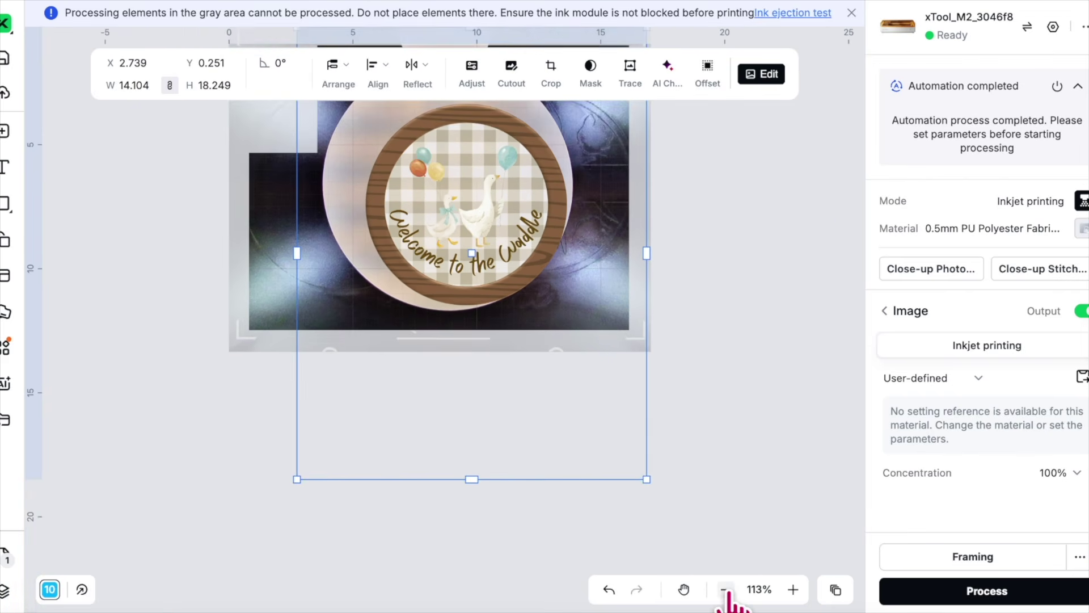
left_click_drag(569, 270, 546, 248)
scroll(550, 264, "up", 5)
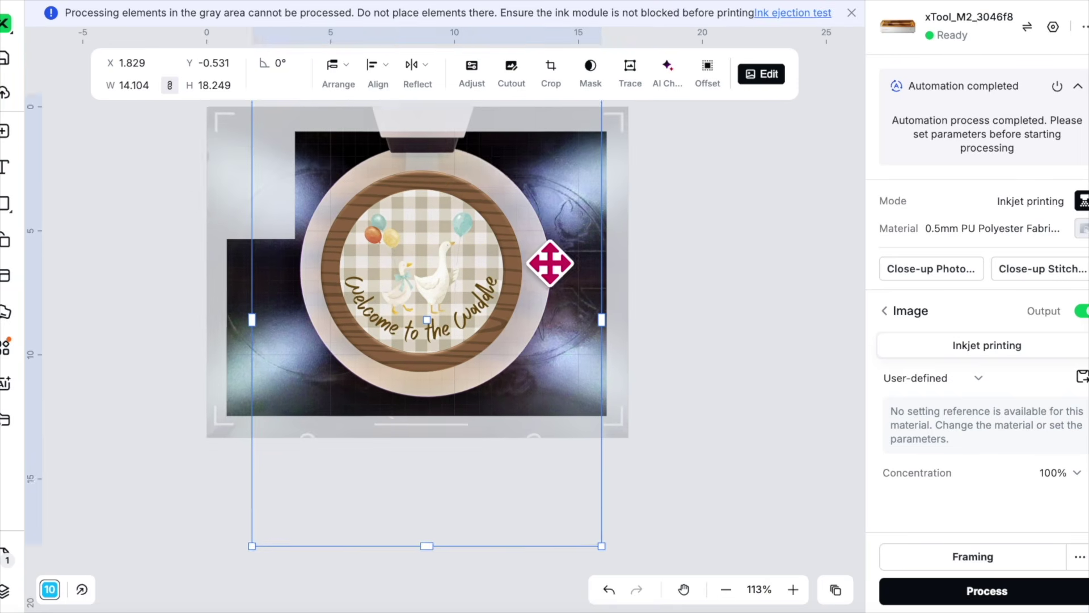
Step: Enlarge the design to about 17.9 by 23.2, center it over the round blank, and fine-tune its size to the blank's edge
left_click_drag(653, 157, 761, 109)
left_click_drag(590, 212, 557, 276)
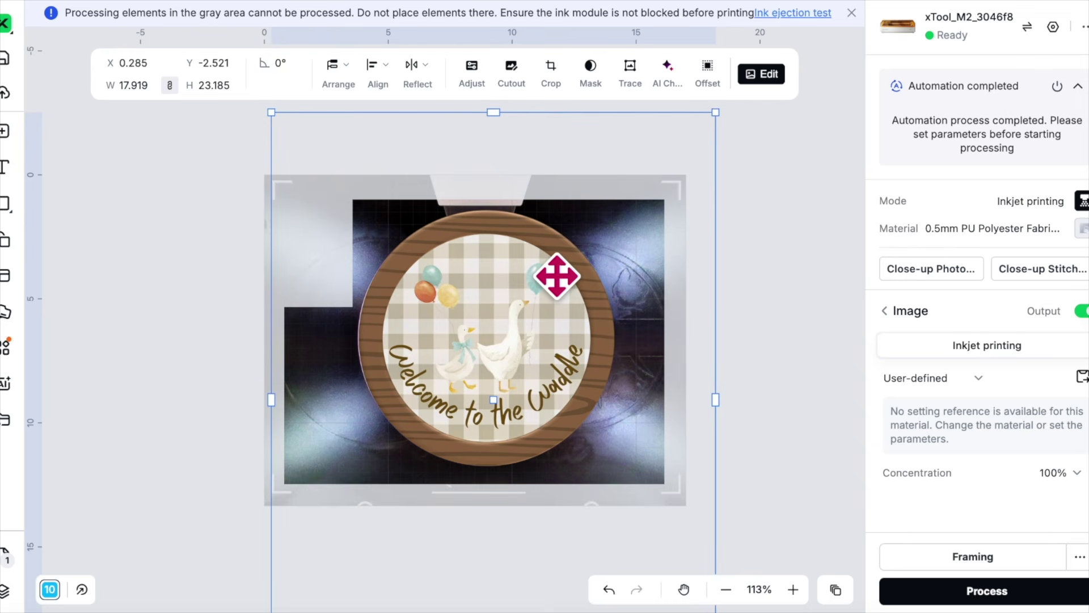
left_click_drag(712, 112, 703, 114)
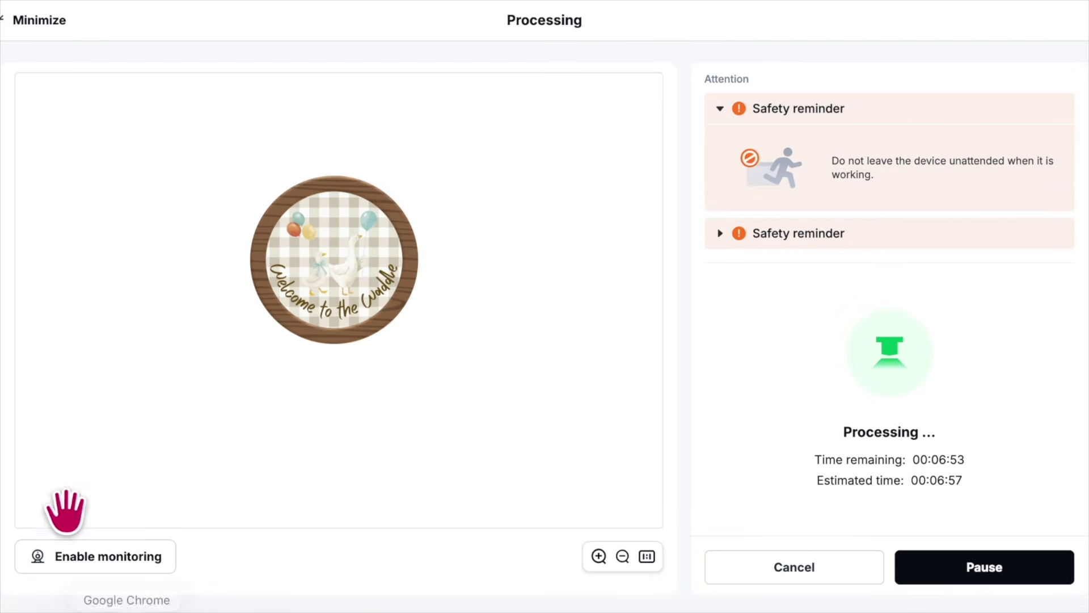
Step: Enable camera monitoring for the running inkjet print job
left_click(91, 556)
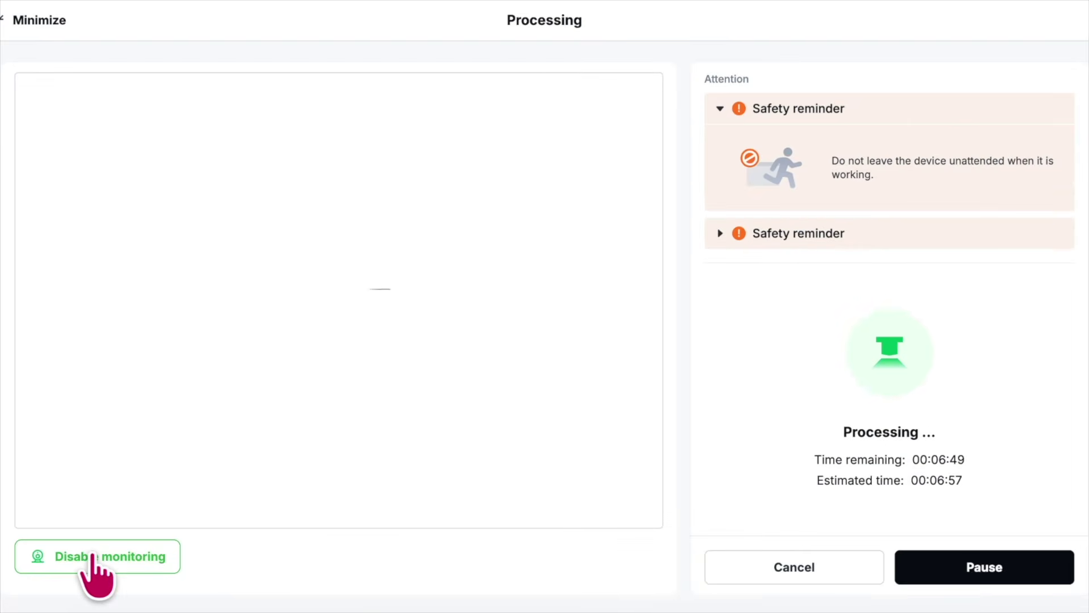